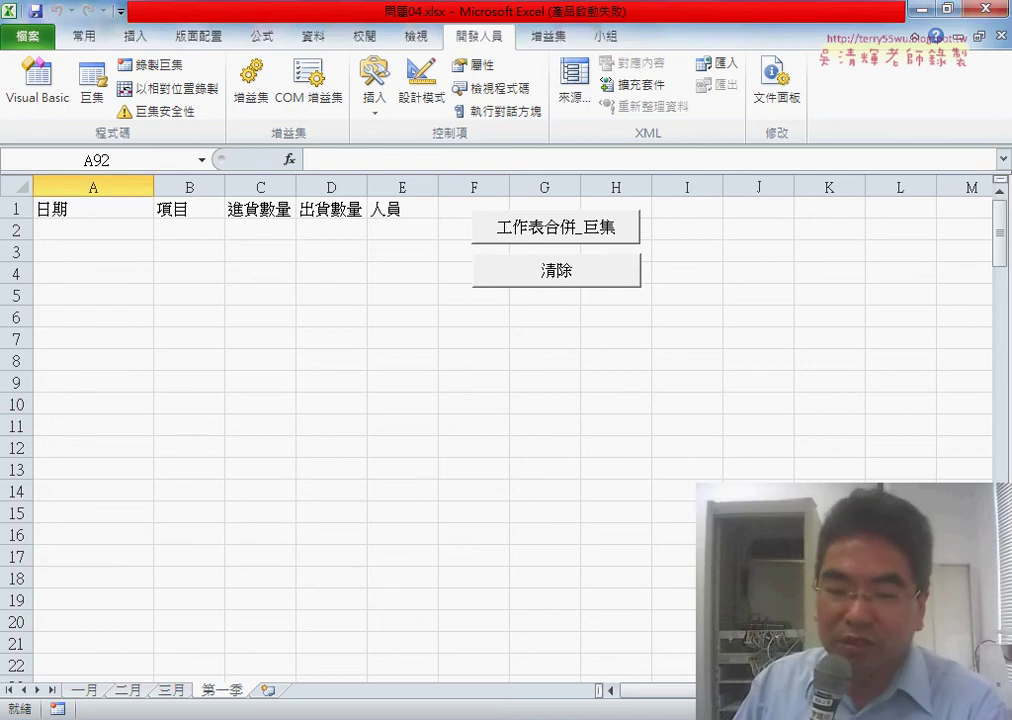
- Review the merge macro's For…Next month loop, its If block and the date-building line in the VBA editor
{"action": "key", "text": "alt+F11"}
{"action": "scroll", "coordinate": [625, 362], "scroll_direction": "down", "scroll_amount": 1}
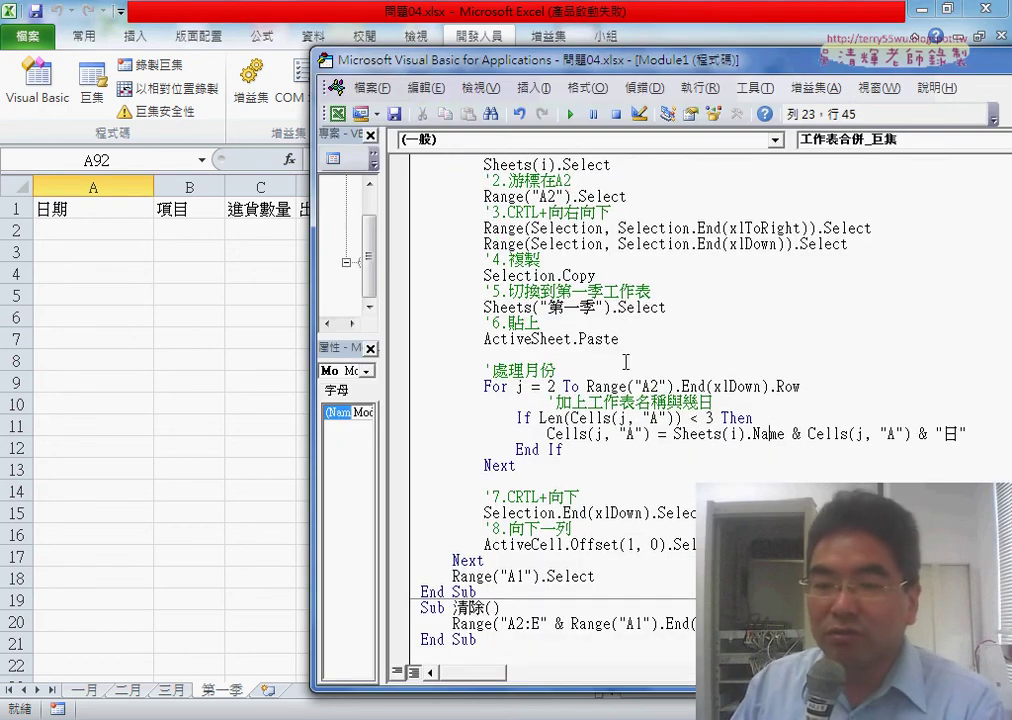
{"action": "left_click_drag", "start_coordinate": [486, 389], "coordinate": [497, 389]}
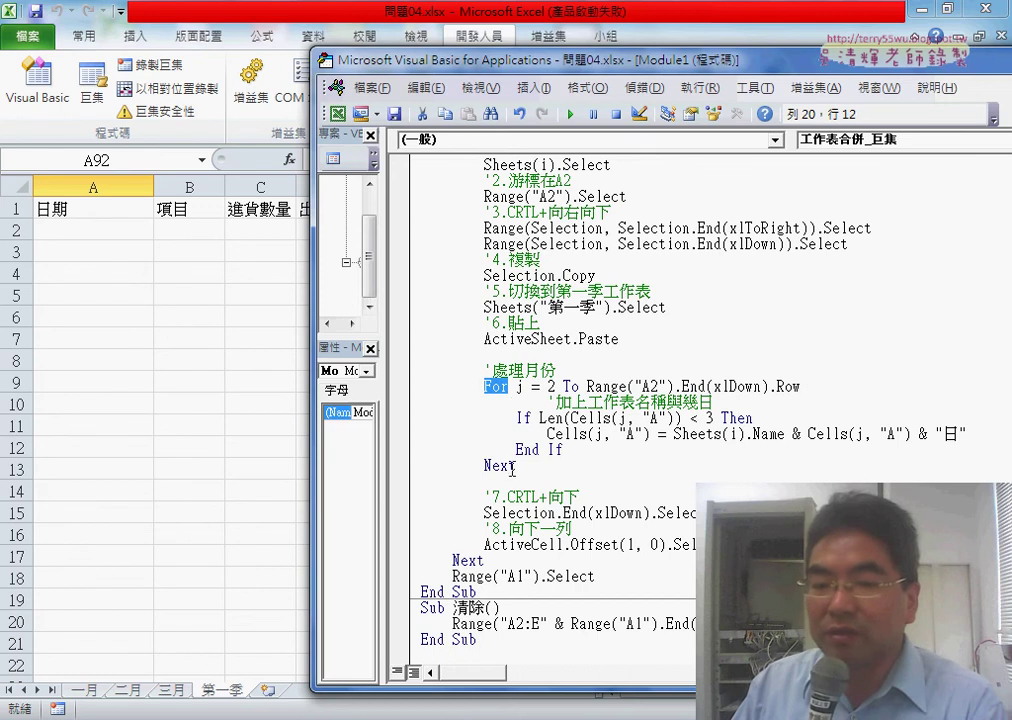
{"action": "left_click_drag", "start_coordinate": [516, 466], "coordinate": [421, 389]}
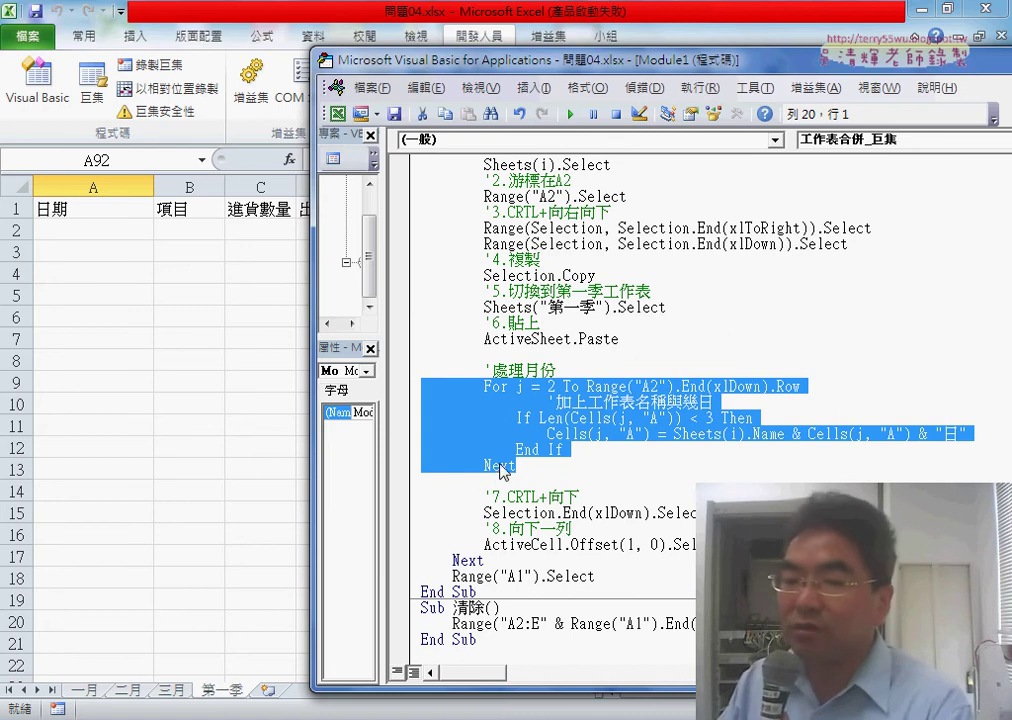
{"action": "left_click", "coordinate": [567, 440]}
{"action": "left_click_drag", "start_coordinate": [563, 450], "coordinate": [416, 418]}
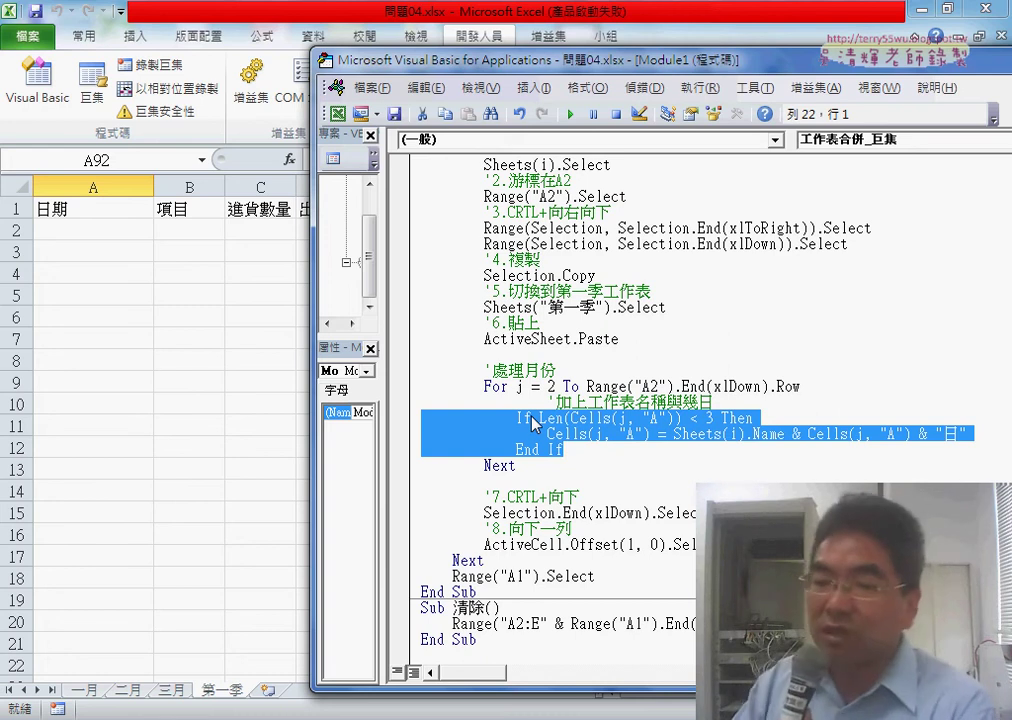
{"action": "left_click_drag", "start_coordinate": [966, 434], "coordinate": [581, 437]}
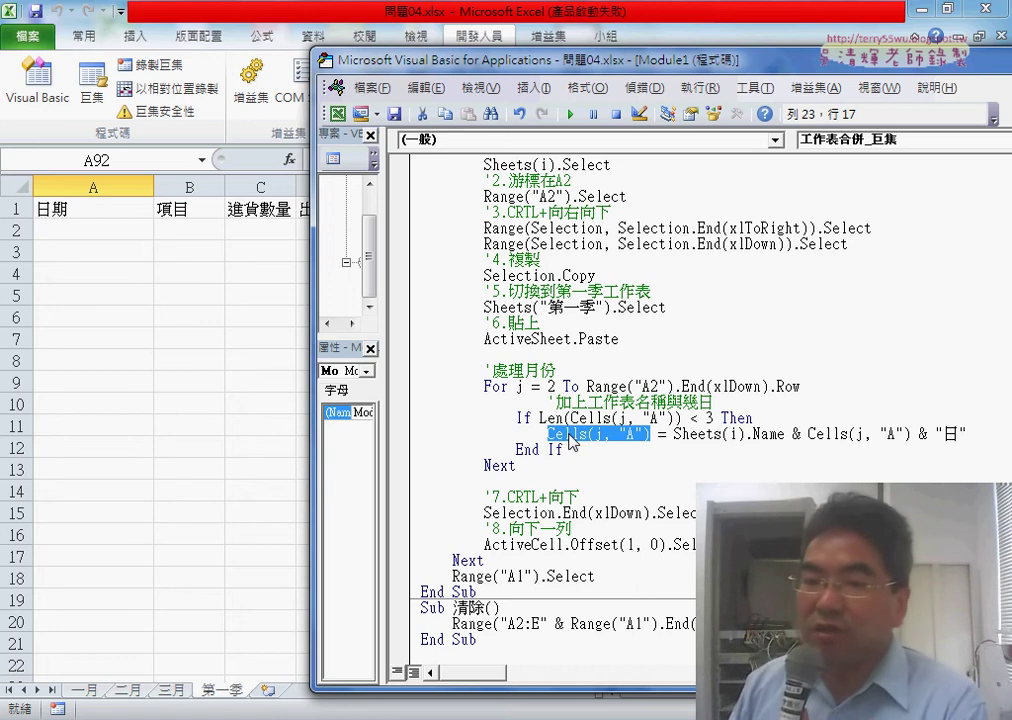
{"action": "left_click", "coordinate": [622, 376]}
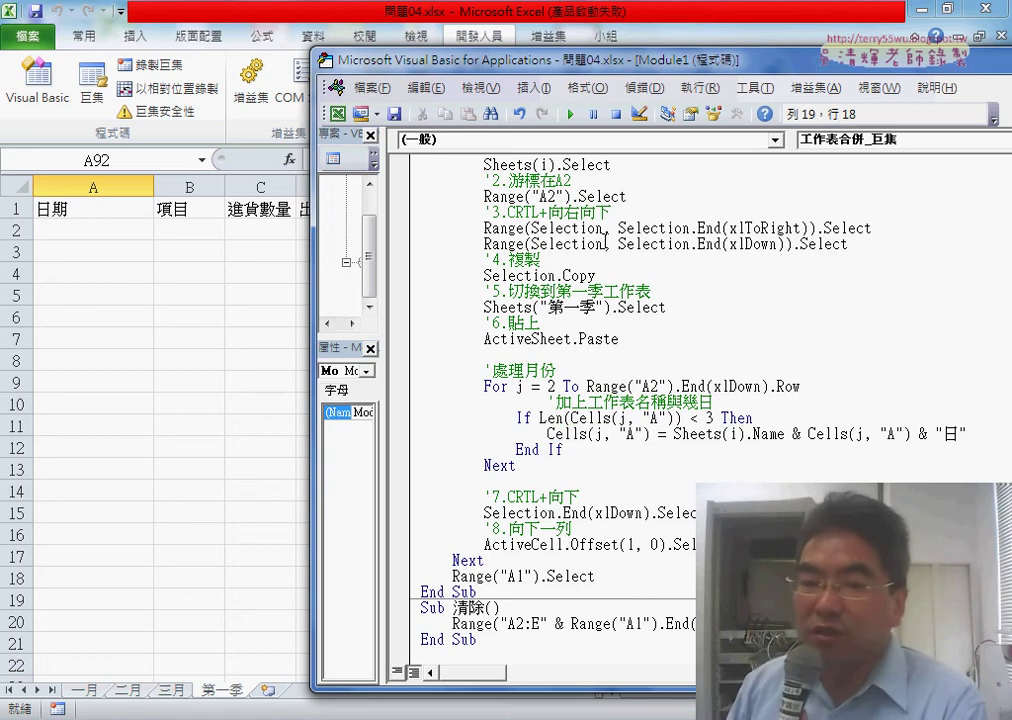
- Run 工作表合併_巨集 on 第一季 and confirm the merged records end at row 91, with A92 empty
{"action": "left_click", "coordinate": [230, 352]}
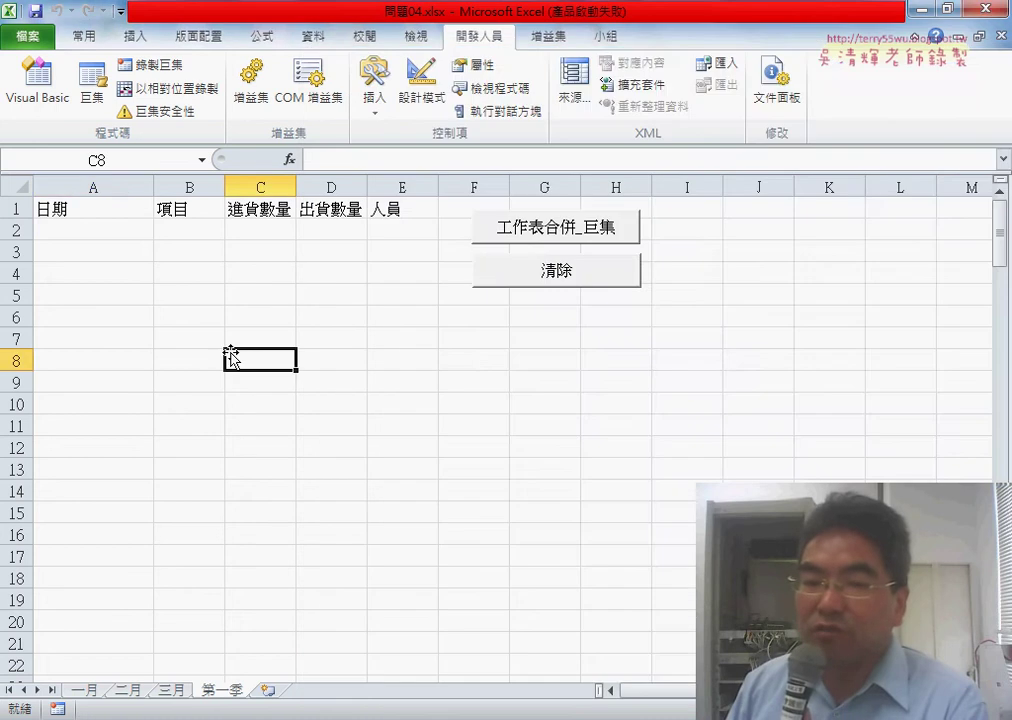
{"action": "left_click", "coordinate": [545, 232]}
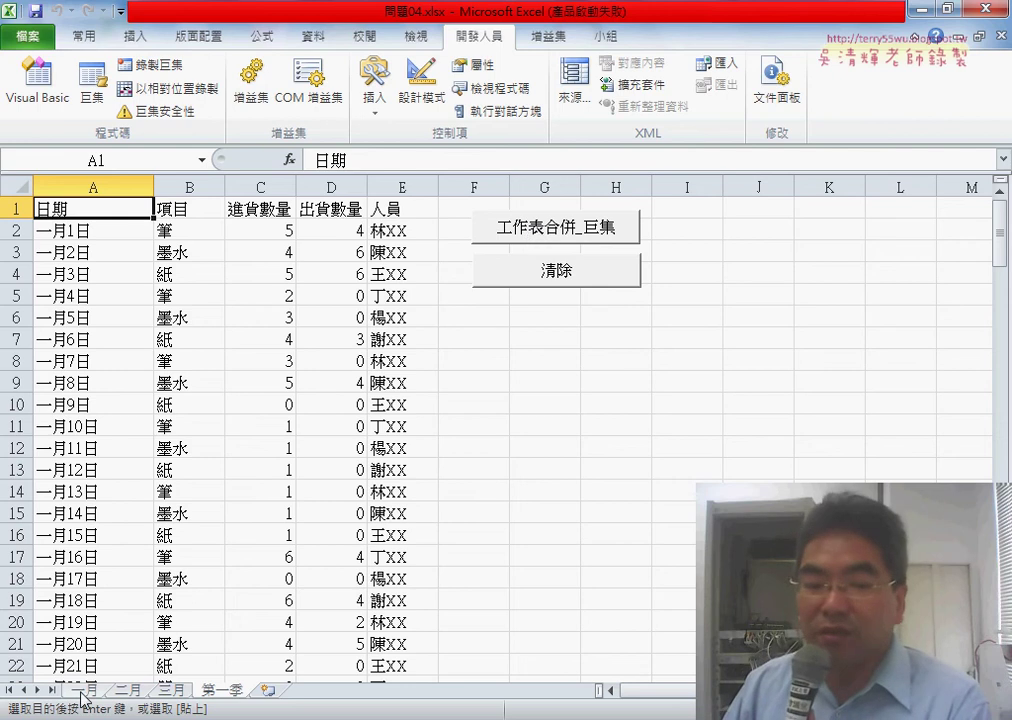
{"action": "scroll", "coordinate": [459, 462], "scroll_direction": "down", "scroll_amount": 1}
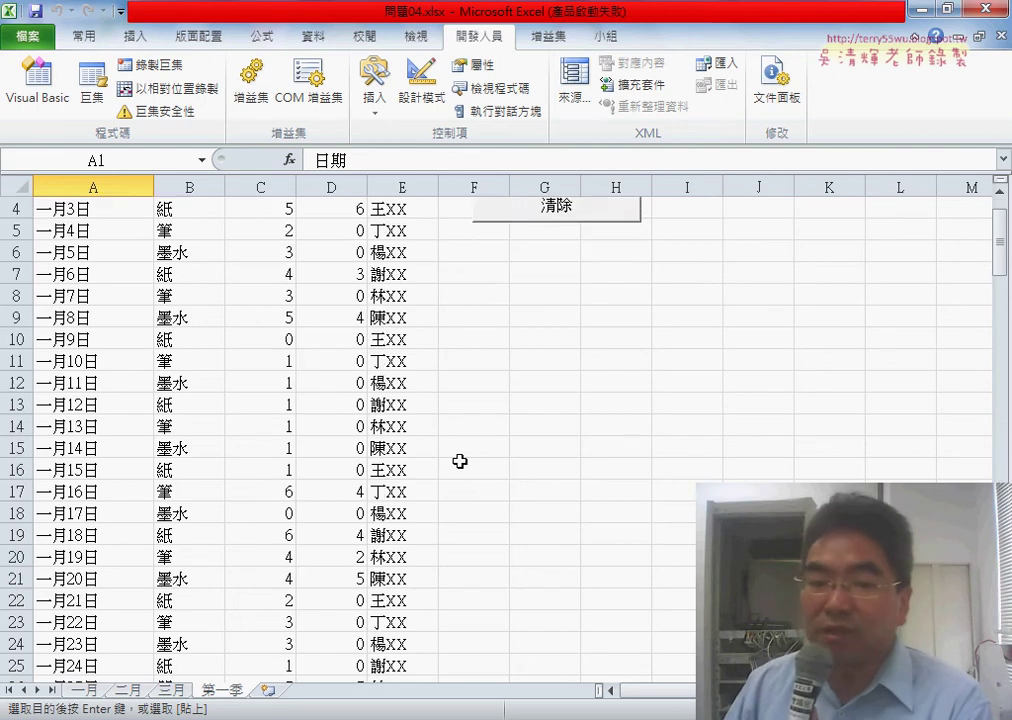
{"action": "scroll", "coordinate": [459, 462], "scroll_direction": "down", "scroll_amount": 13}
{"action": "scroll", "coordinate": [459, 460], "scroll_direction": "down", "scroll_amount": 5}
{"action": "scroll", "coordinate": [459, 460], "scroll_direction": "down", "scroll_amount": 10}
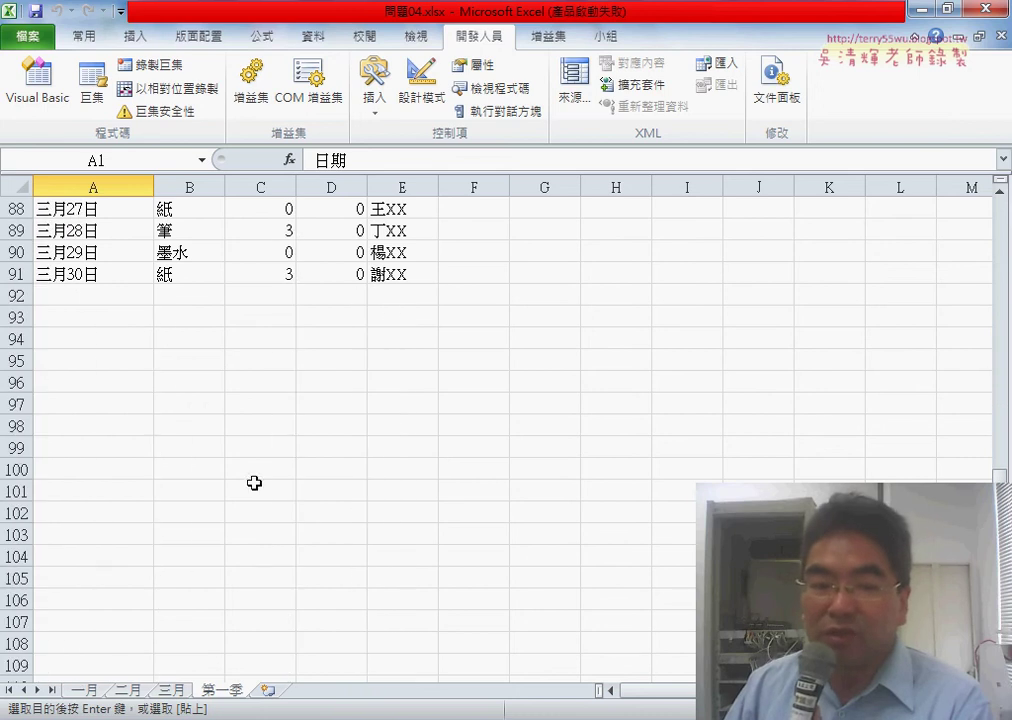
{"action": "left_click", "coordinate": [82, 297]}
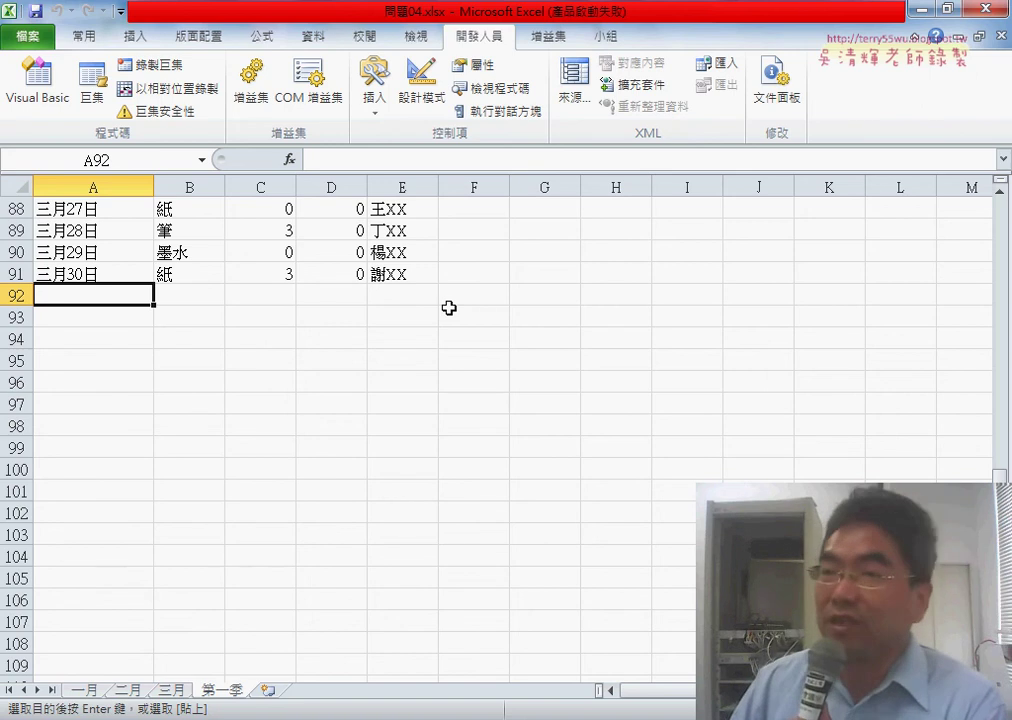
{"action": "scroll", "coordinate": [449, 308], "scroll_direction": "up", "scroll_amount": 5}
{"action": "scroll", "coordinate": [449, 308], "scroll_direction": "up", "scroll_amount": 17}
{"action": "scroll", "coordinate": [449, 308], "scroll_direction": "up", "scroll_amount": 7}
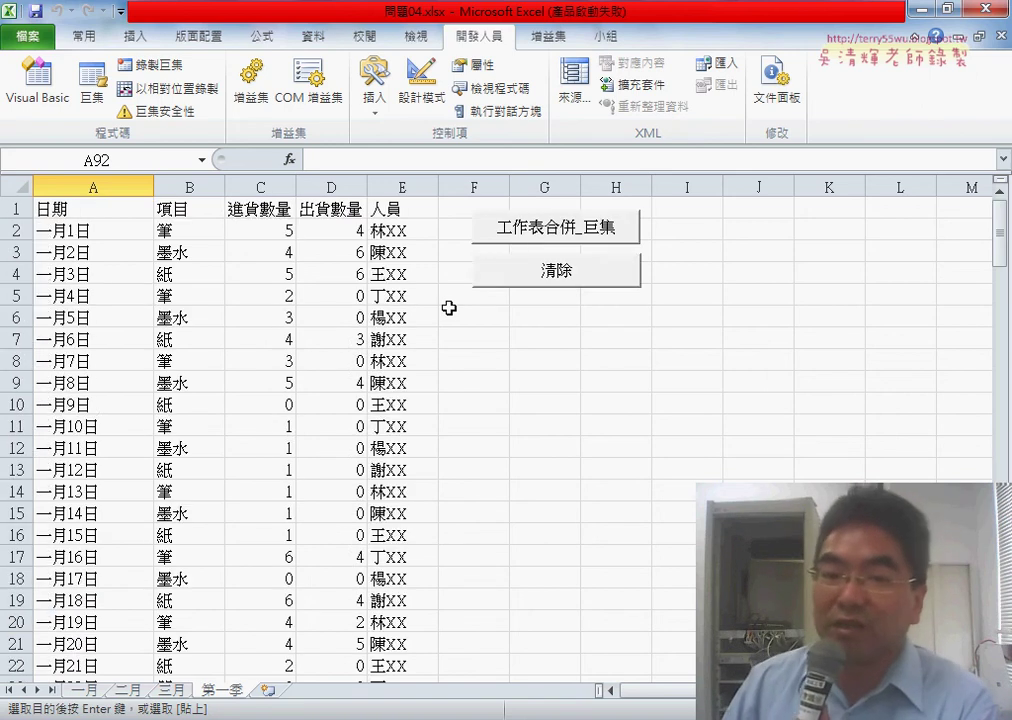
- Run 工作表合併_巨集 again and select A92:E151, the 60 duplicated 二月1日–三月30日 rows
{"action": "left_click", "coordinate": [522, 230]}
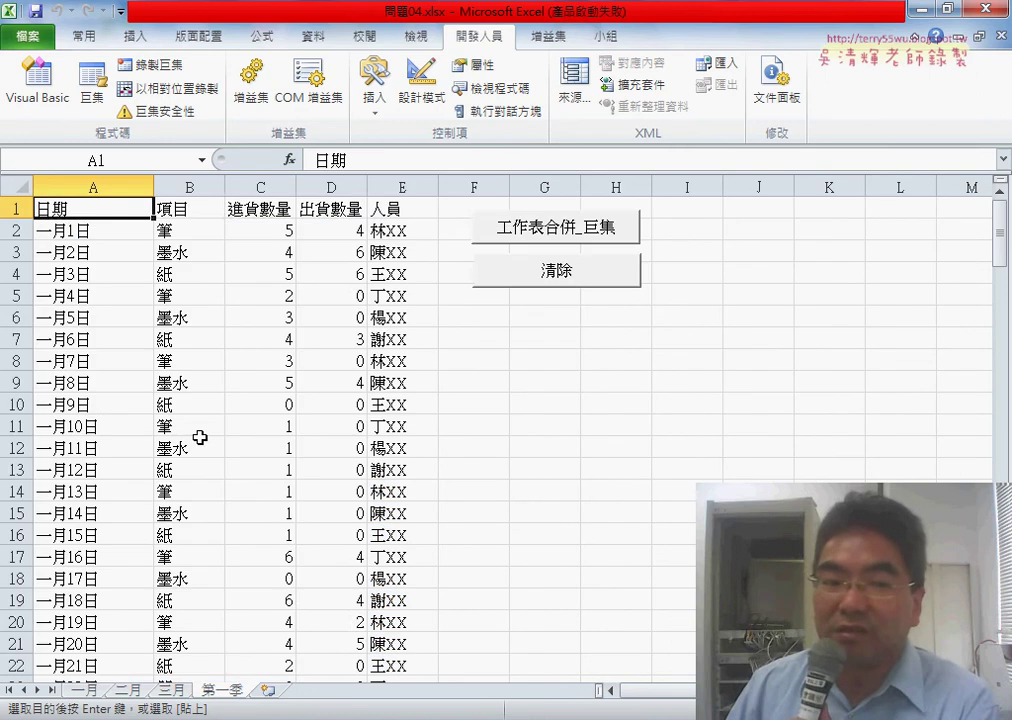
{"action": "scroll", "coordinate": [200, 437], "scroll_direction": "down", "scroll_amount": 11}
{"action": "scroll", "coordinate": [200, 437], "scroll_direction": "down", "scroll_amount": 7}
{"action": "scroll", "coordinate": [200, 437], "scroll_direction": "down", "scroll_amount": 7}
{"action": "scroll", "coordinate": [200, 437], "scroll_direction": "down", "scroll_amount": 3}
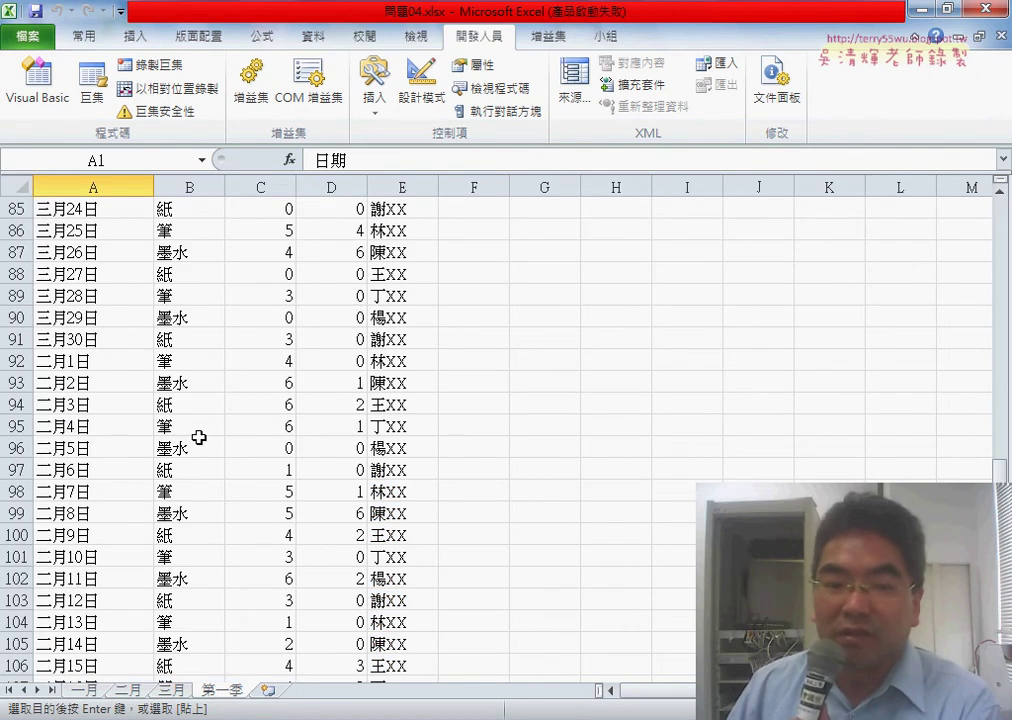
{"action": "left_click_drag", "start_coordinate": [38, 370], "coordinate": [430, 660]}
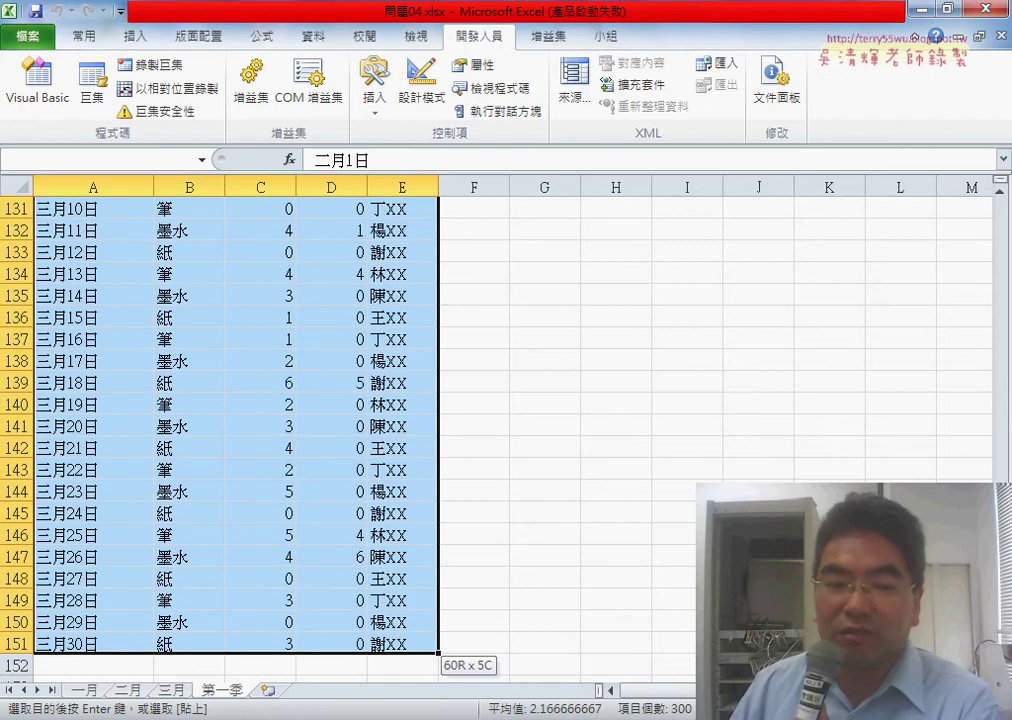
{"action": "mouse_move", "coordinate": [430, 660]}
{"action": "left_mouse_down"}
{"action": "mouse_move", "coordinate": [393, 662]}
{"action": "mouse_move", "coordinate": [397, 652]}
{"action": "left_mouse_up"}
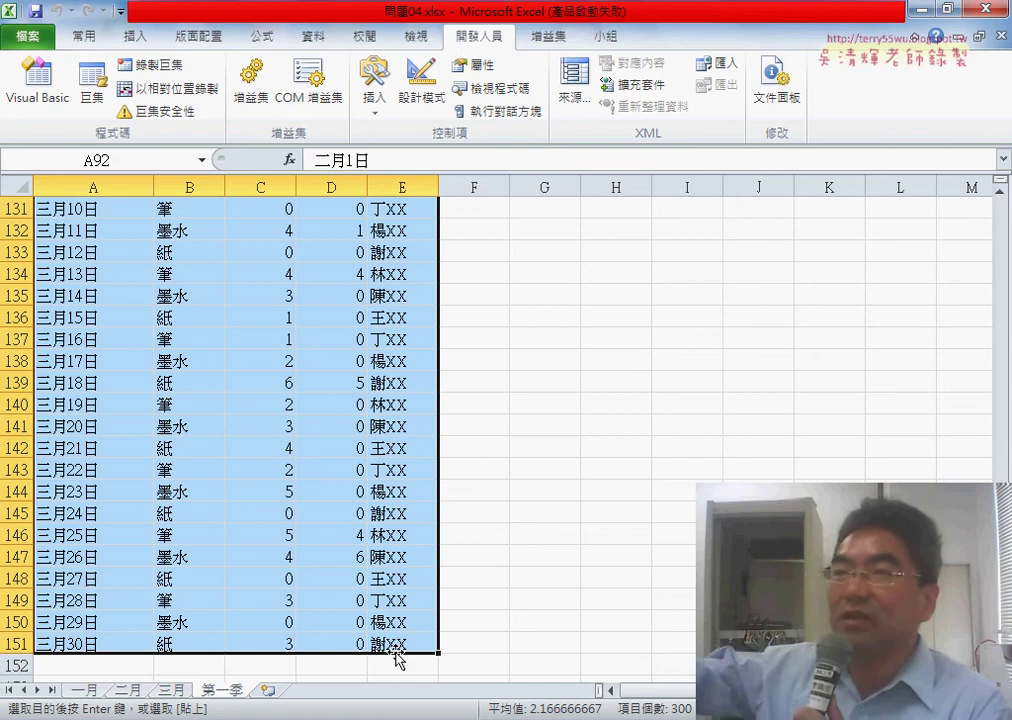
{"action": "scroll", "coordinate": [522, 541], "scroll_direction": "up", "scroll_amount": 5}
{"action": "scroll", "coordinate": [522, 541], "scroll_direction": "up", "scroll_amount": 6}
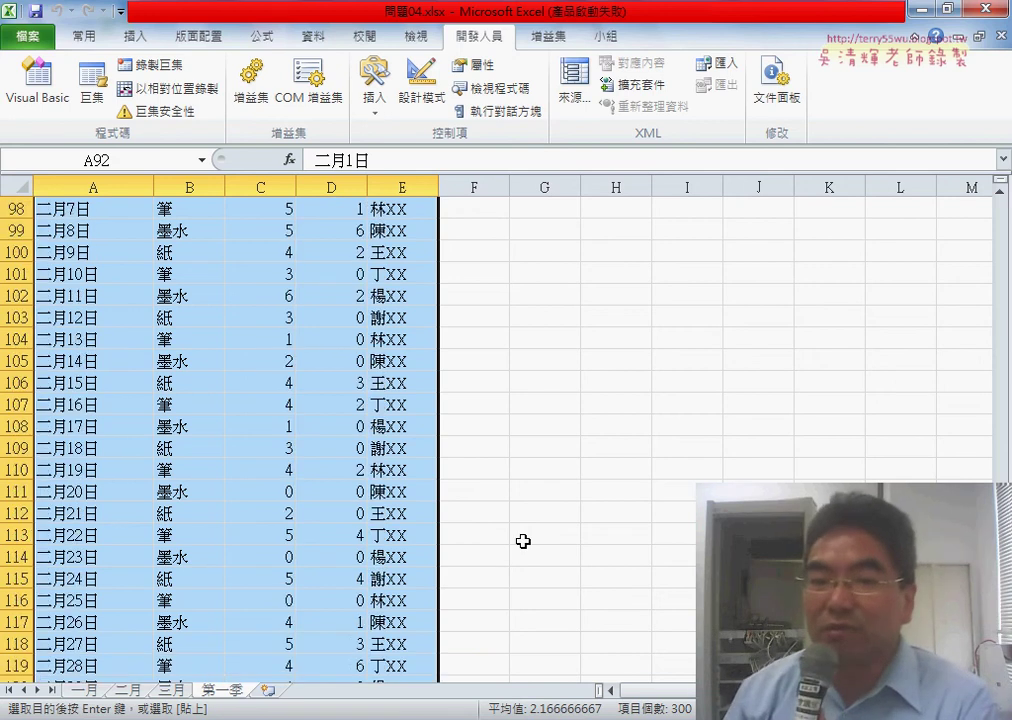
{"action": "scroll", "coordinate": [522, 541], "scroll_direction": "up", "scroll_amount": 14}
{"action": "scroll", "coordinate": [522, 541], "scroll_direction": "up", "scroll_amount": 12}
{"action": "scroll", "coordinate": [522, 541], "scroll_direction": "up", "scroll_amount": 6}
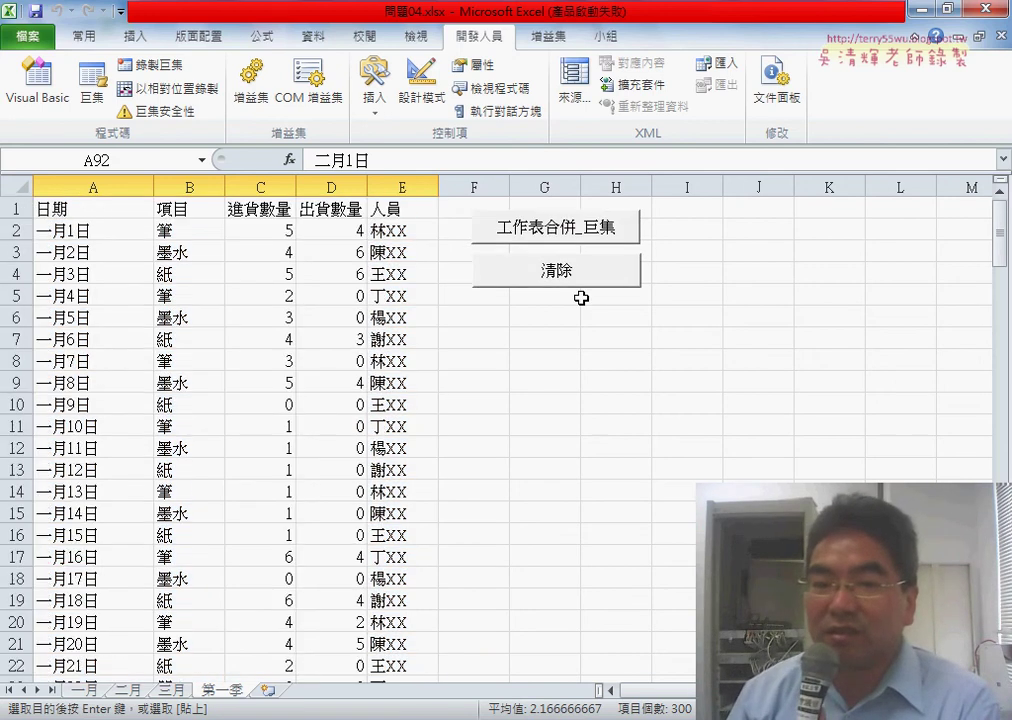
- Open the button's assigned macro via 指定巨集 > 編輯 and highlight its Range("A2").Select statement
{"action": "right_click", "coordinate": [567, 225]}
{"action": "left_click", "coordinate": [633, 393]}
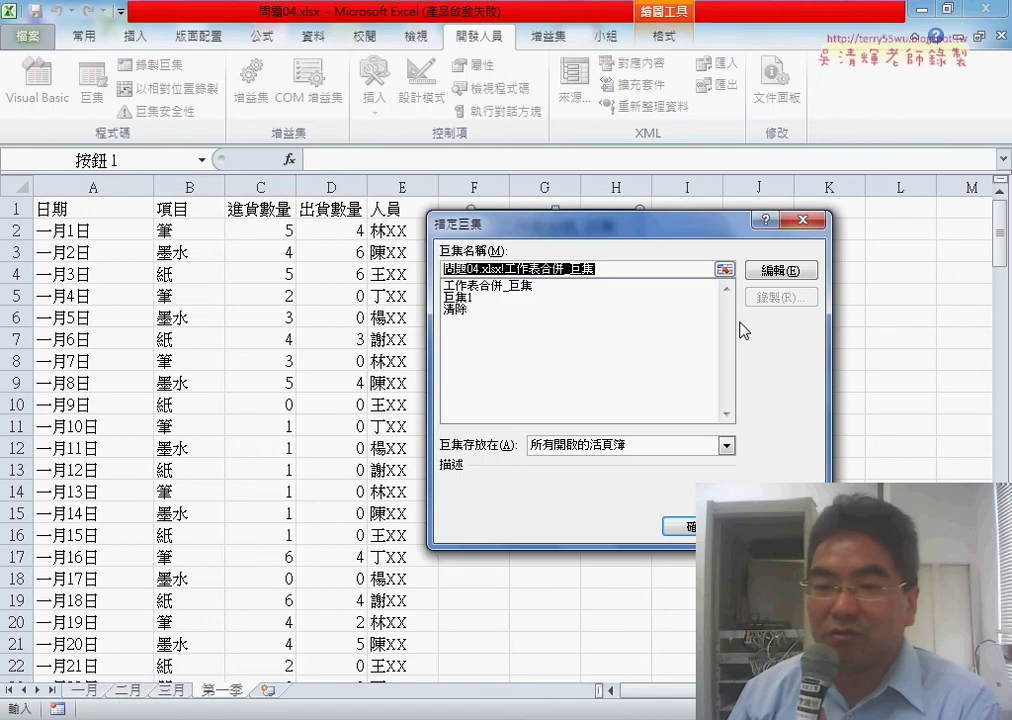
{"action": "left_click", "coordinate": [774, 266]}
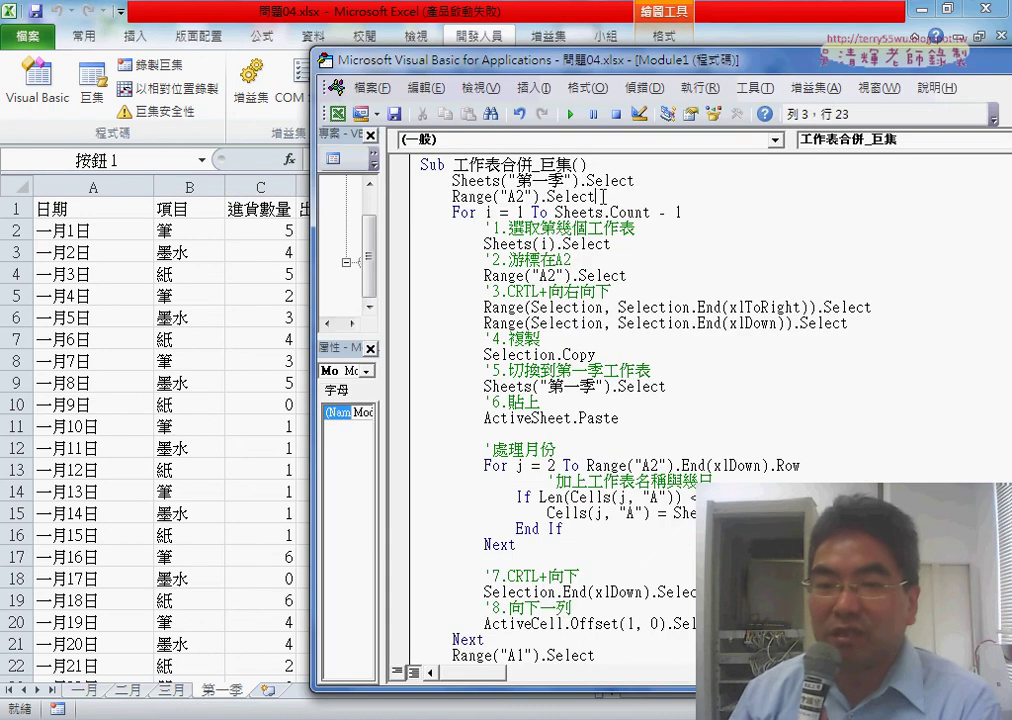
{"action": "left_click_drag", "start_coordinate": [603, 196], "coordinate": [453, 197]}
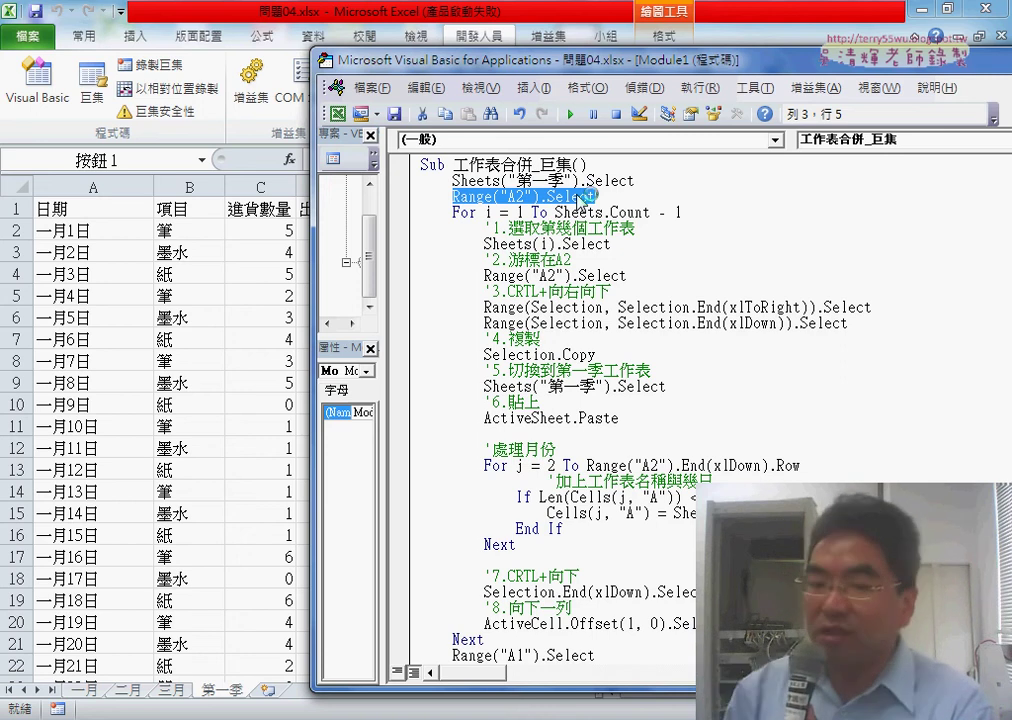
{"action": "scroll", "coordinate": [648, 550], "scroll_direction": "down", "scroll_amount": 2}
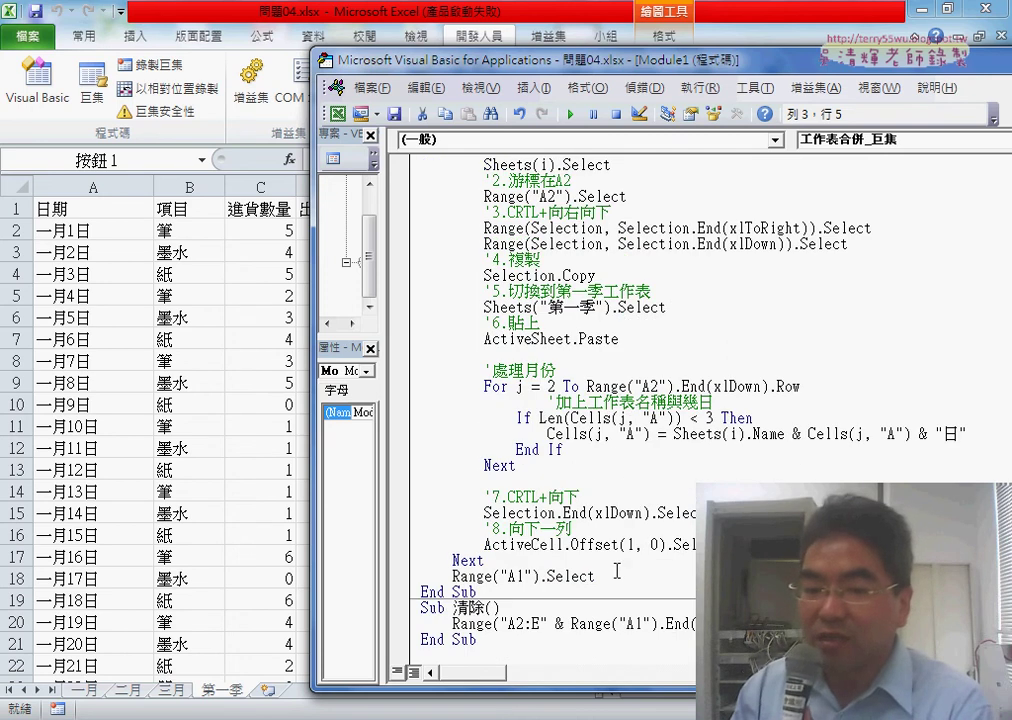
- Run the 清除 routine to clear 第一季 back to its header row
{"action": "left_click", "coordinate": [585, 623]}
{"action": "left_click", "coordinate": [571, 113]}
{"action": "scroll", "coordinate": [560, 400], "scroll_direction": "up", "scroll_amount": 2}
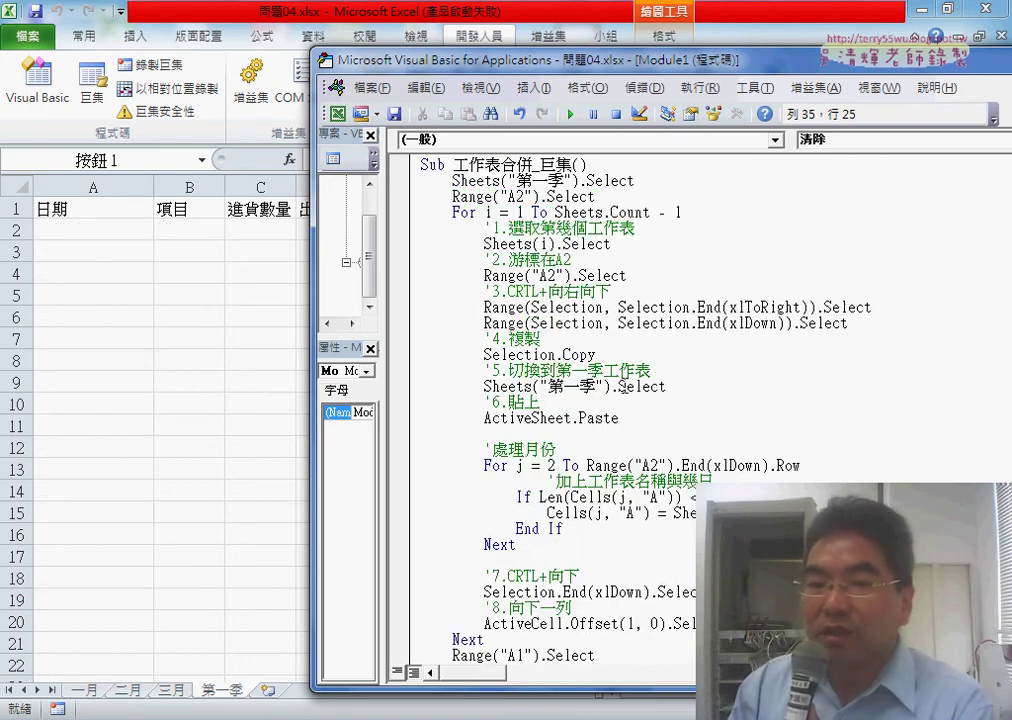
- Comment out the Range("A2").Select line and add a new line after it
{"action": "left_click_drag", "start_coordinate": [608, 196], "coordinate": [452, 196]}
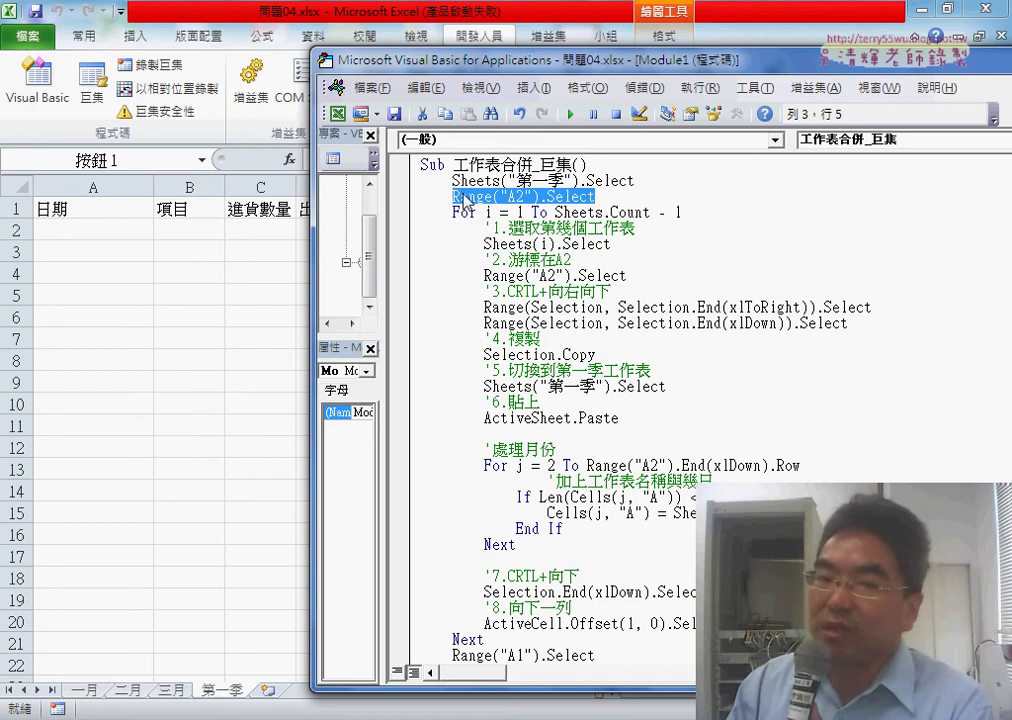
{"action": "left_click", "coordinate": [452, 196]}
{"action": "type", "text": "'"}
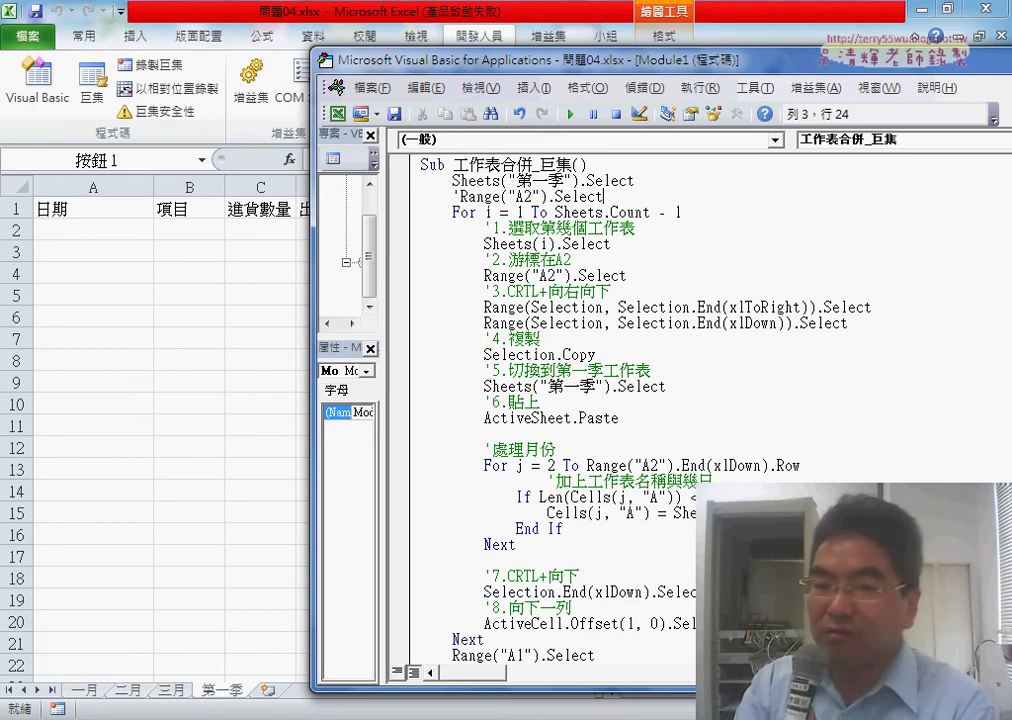
{"action": "key", "text": "Return"}
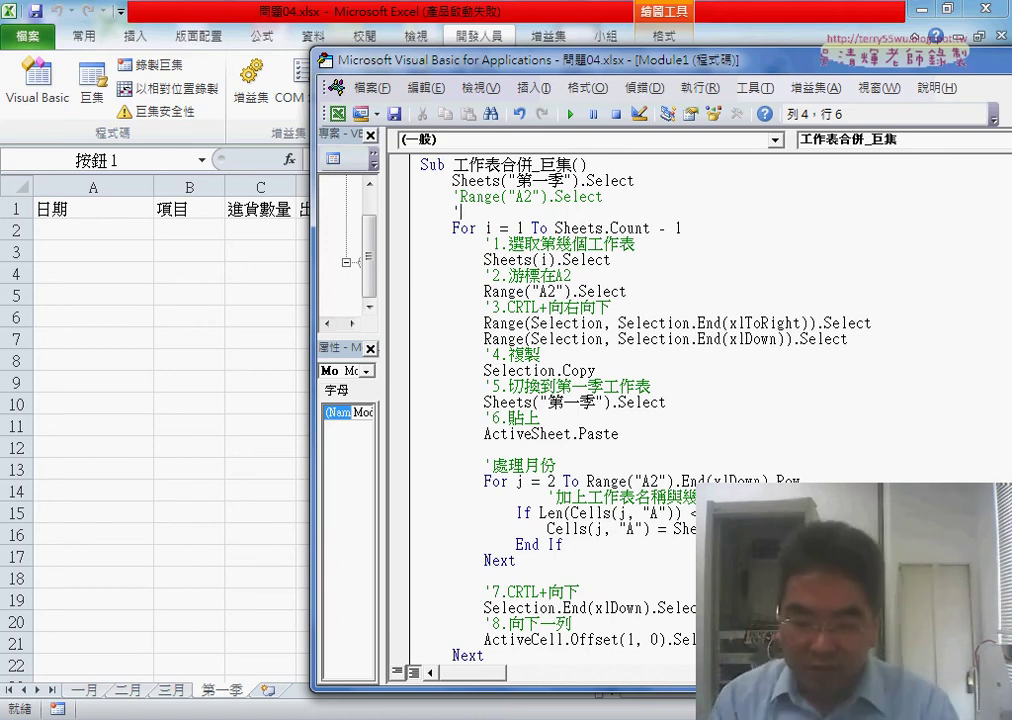
- Enter the comment '非覆蓋模式 on the new line
{"action": "type", "text": "fq"}
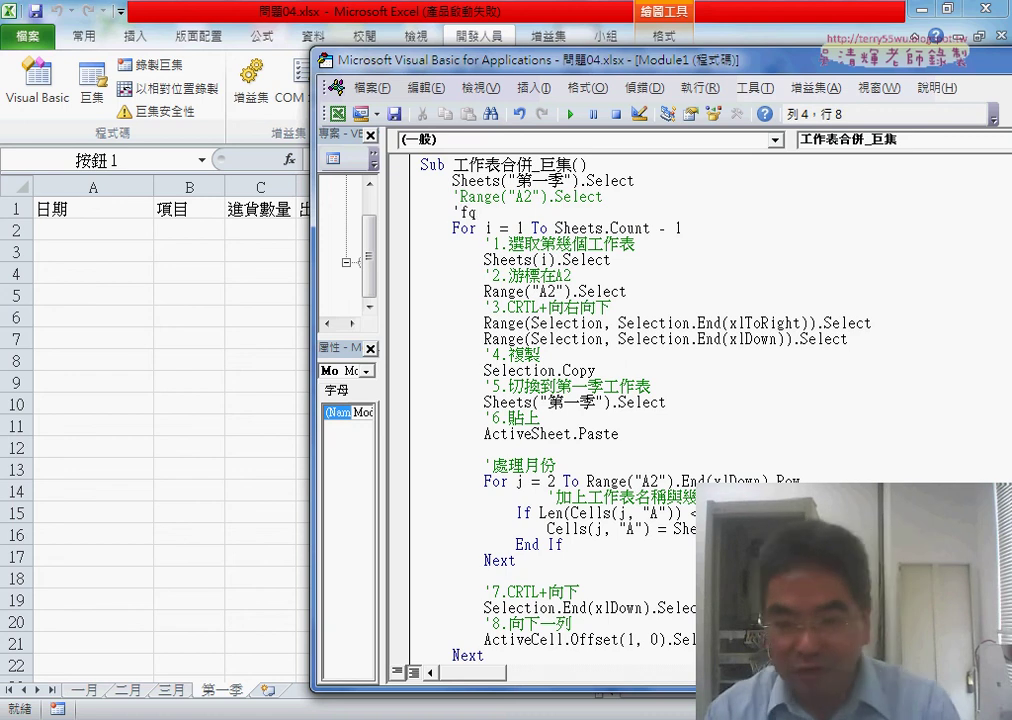
{"action": "key", "text": "BackSpace"}
{"action": "key", "text": "BackSpace"}
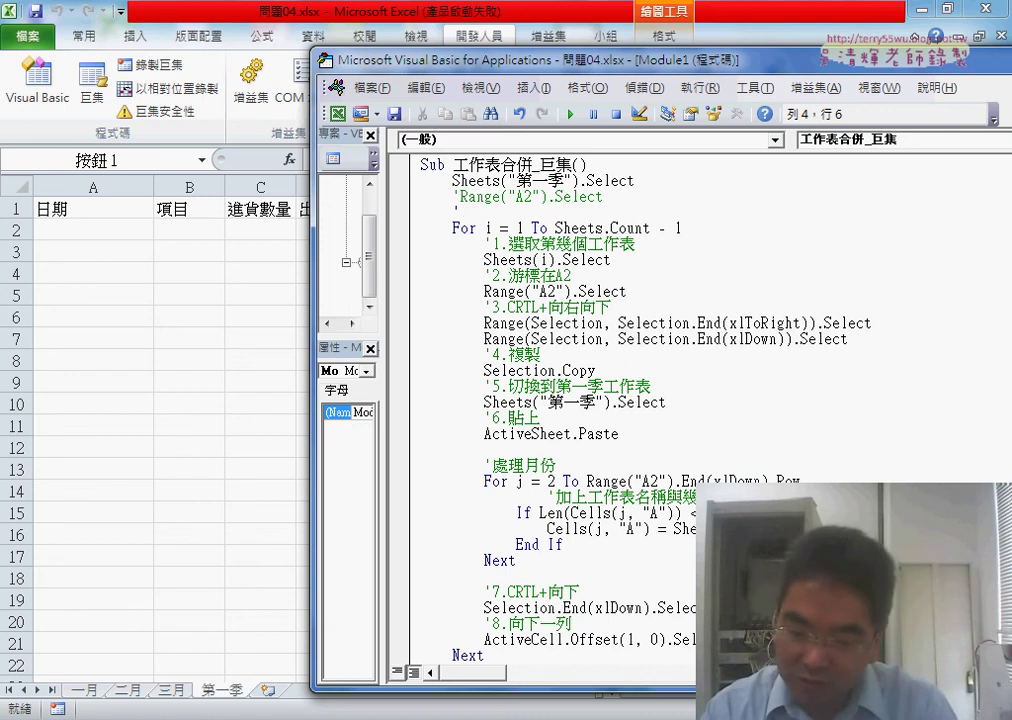
{"action": "type", "text": "爿"}
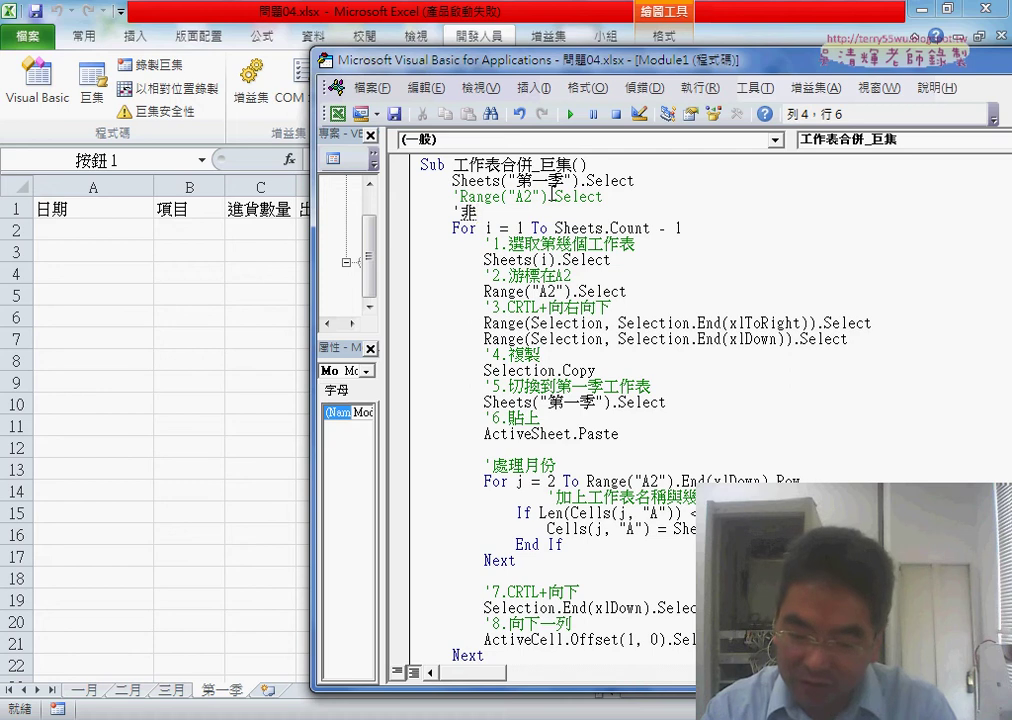
{"action": "type", "text": "飛赴"}
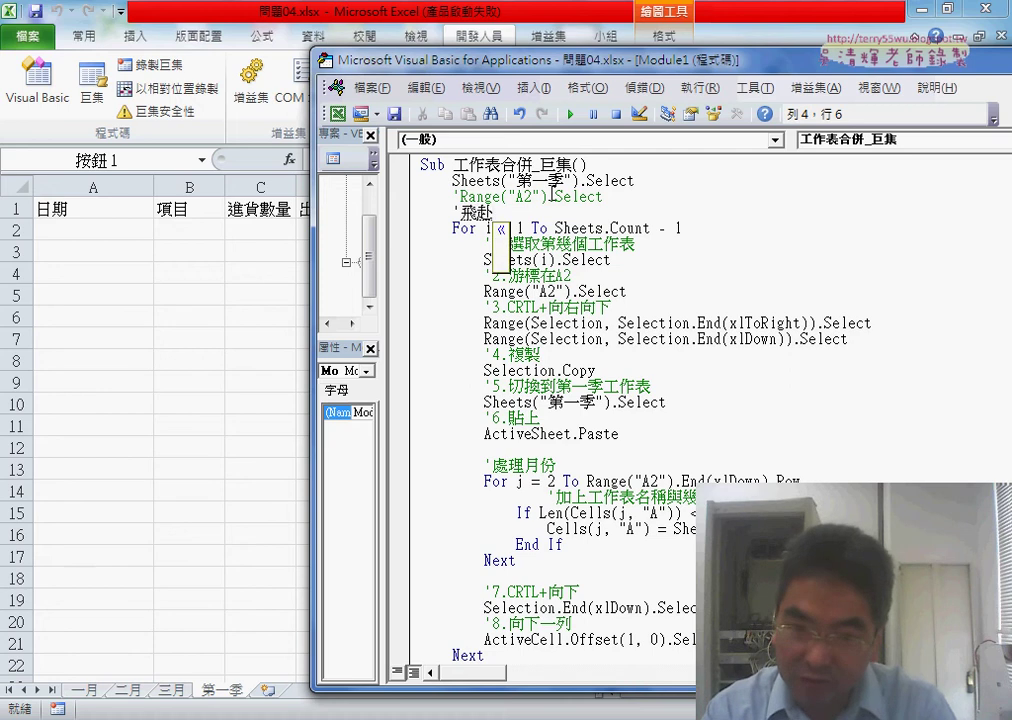
{"action": "type", "text": "非覆蓋膜是"}
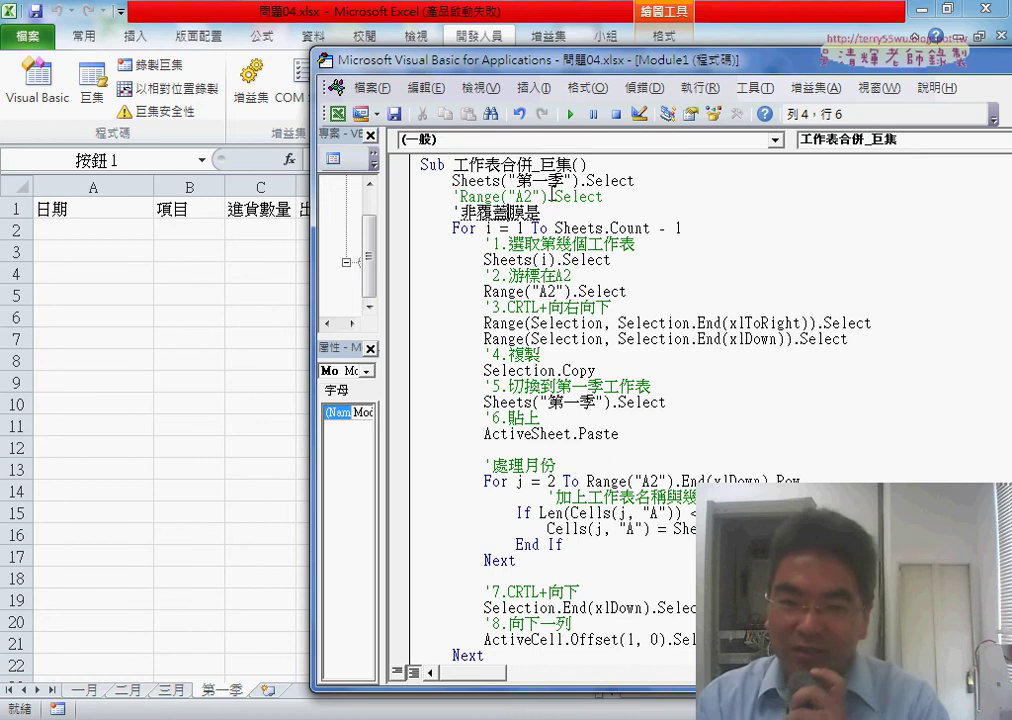
{"action": "key", "text": "Down"}
{"action": "key", "text": "Down"}
{"action": "key", "text": "Up"}
{"action": "key", "text": "Return"}
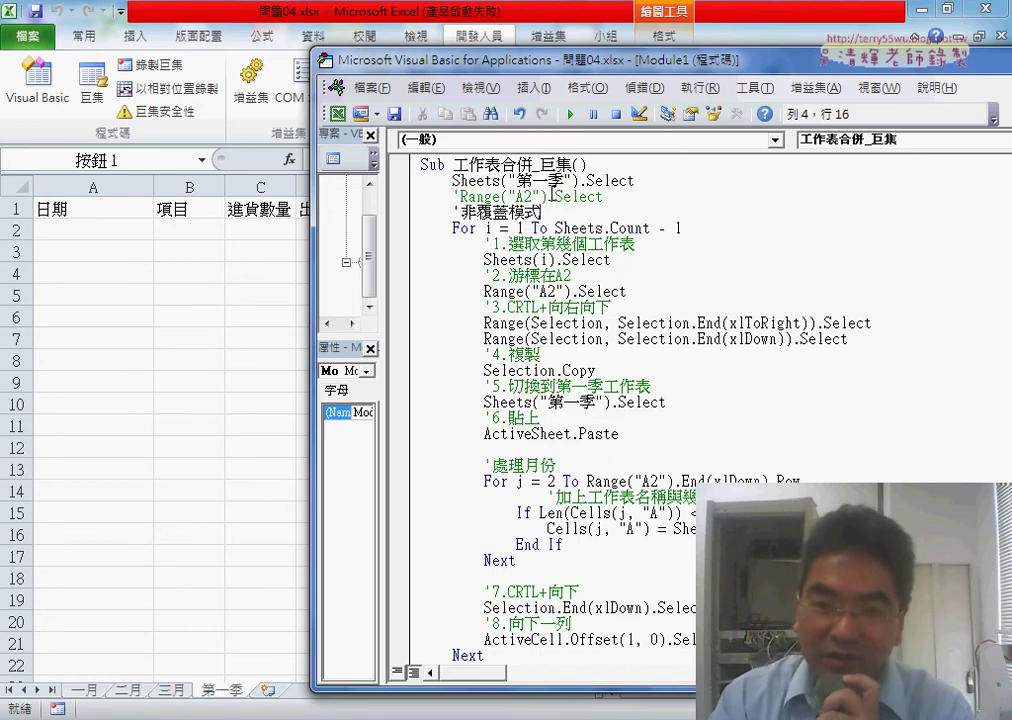
{"action": "key", "text": "Return"}
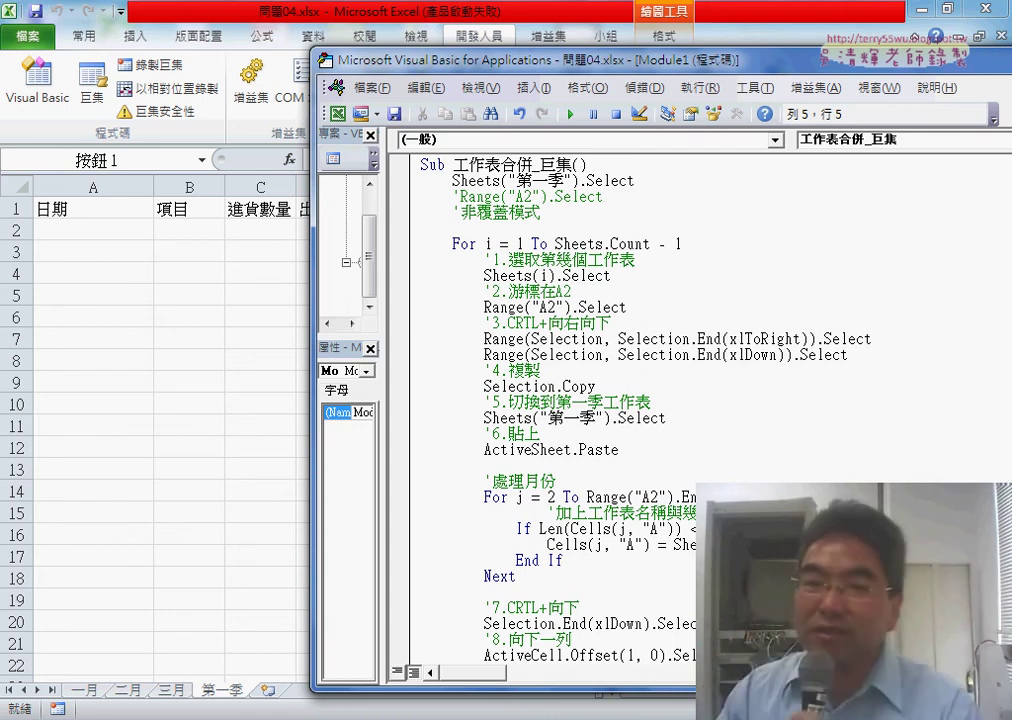
- Begin writing the If Range( condition on the blank line below the comment
{"action": "left_click_drag", "start_coordinate": [460, 197], "coordinate": [617, 199]}
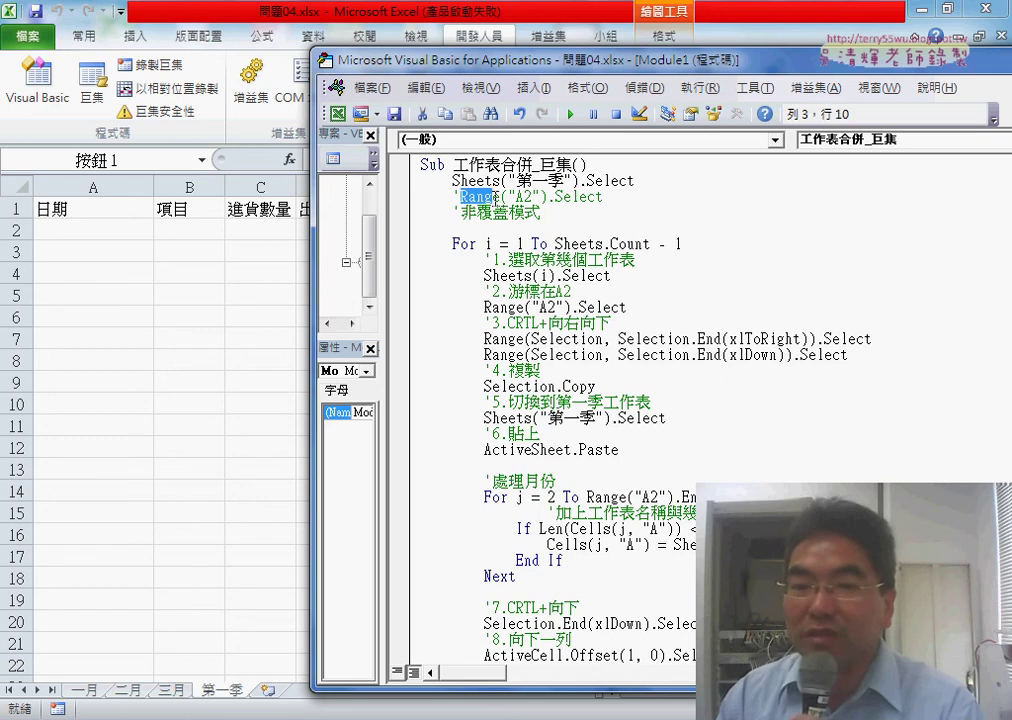
{"action": "left_click", "coordinate": [589, 229]}
{"action": "type", "text": "另"}
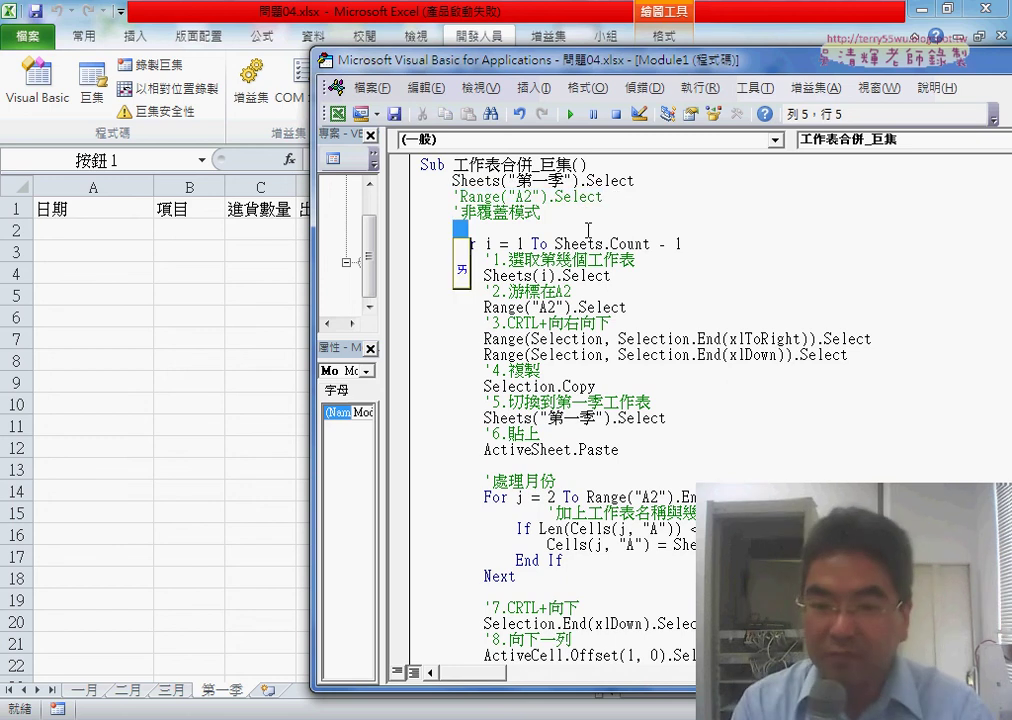
{"action": "type", "text": "if"}
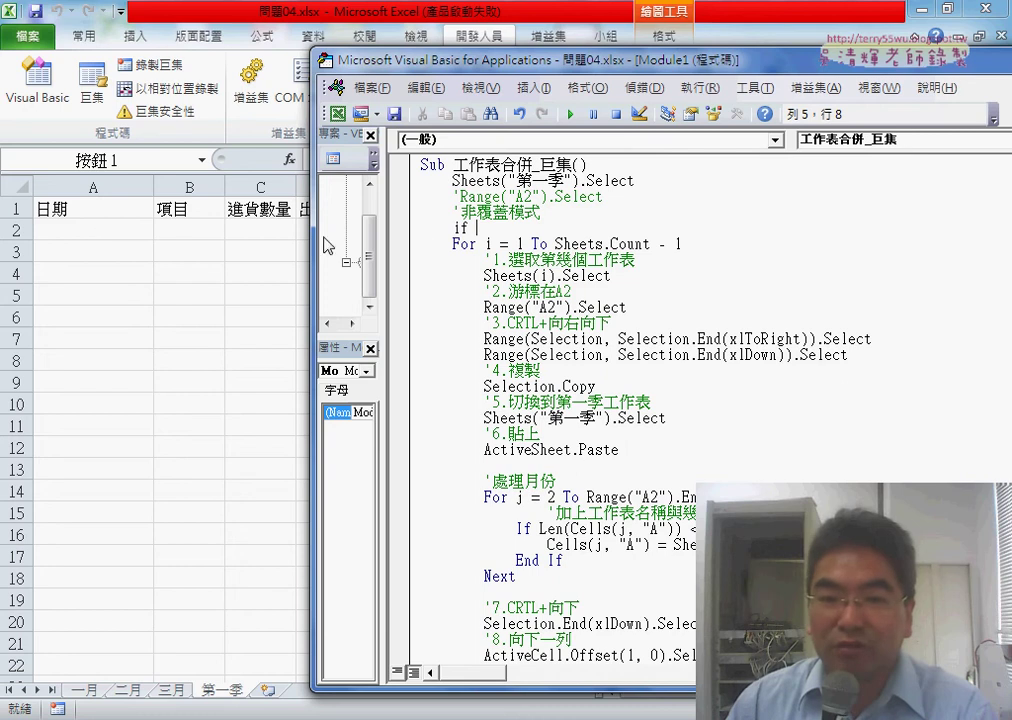
{"action": "type", "text": " ra"}
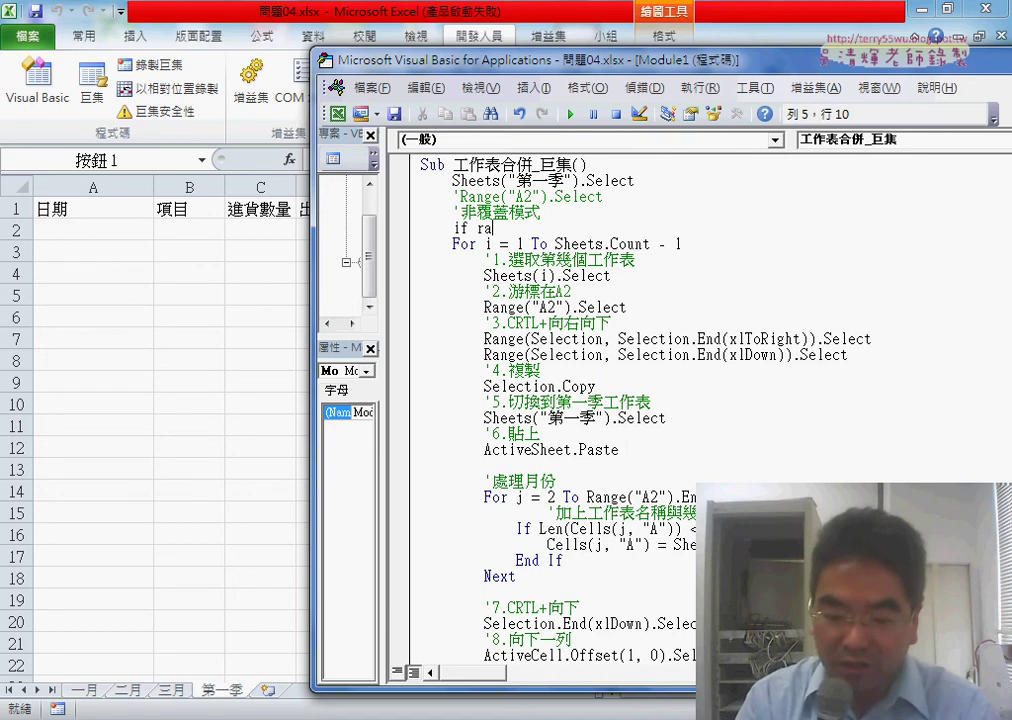
{"action": "type", "text": "nge"}
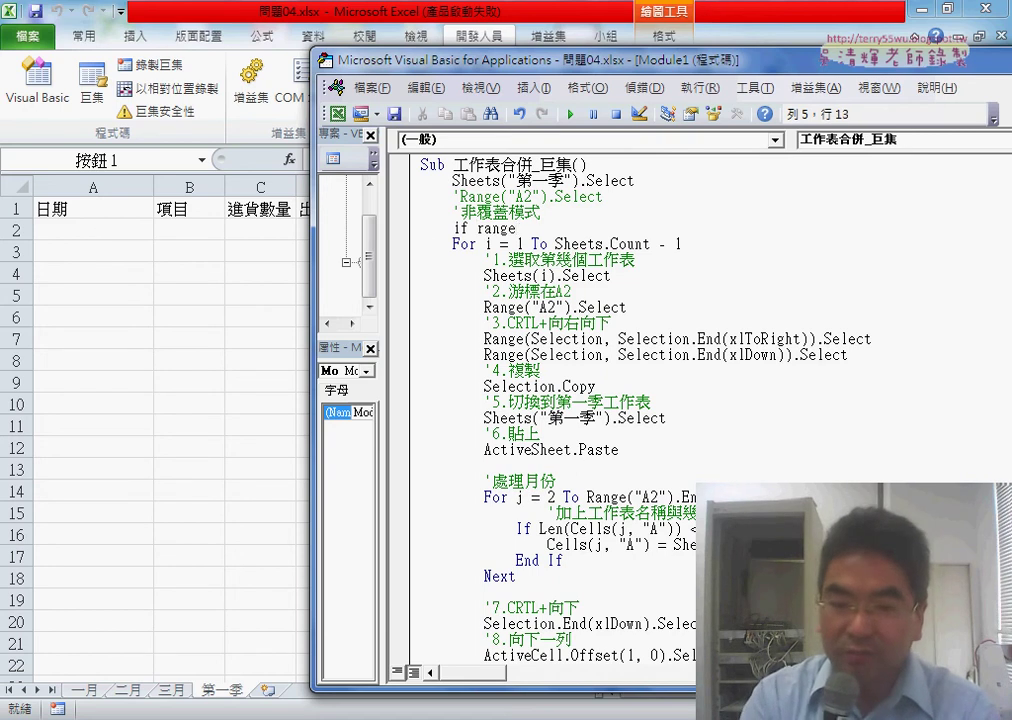
{"action": "type", "text": "(\"A2"}
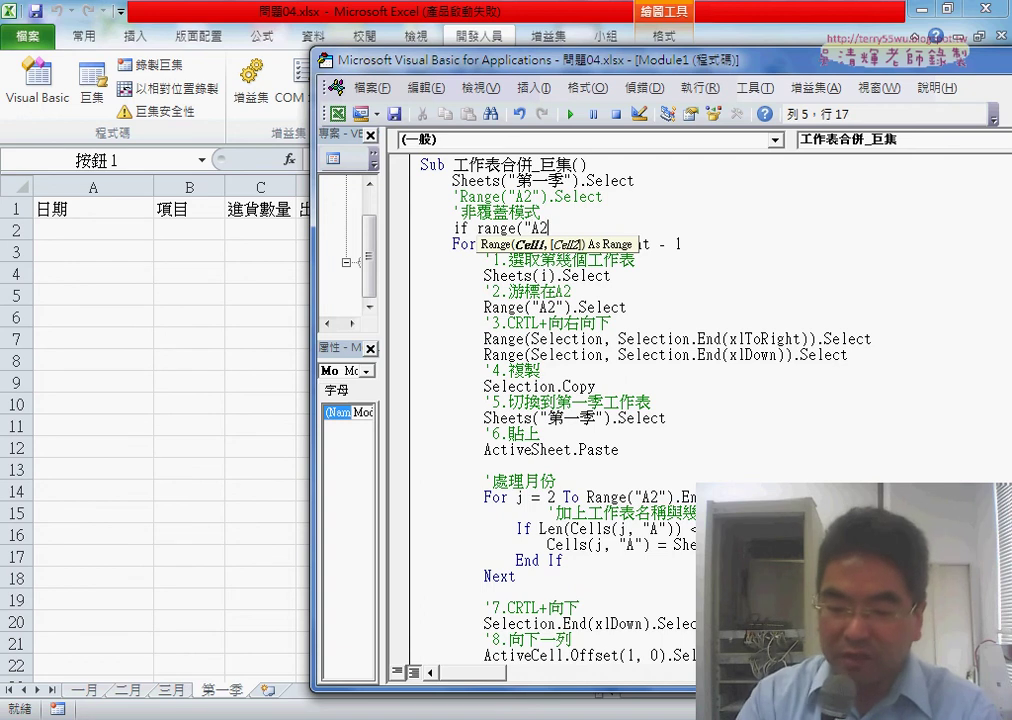
- Finish the If Range("A2") = "" Then line and set r = 2 inside it
{"action": "type", "text": ")="}
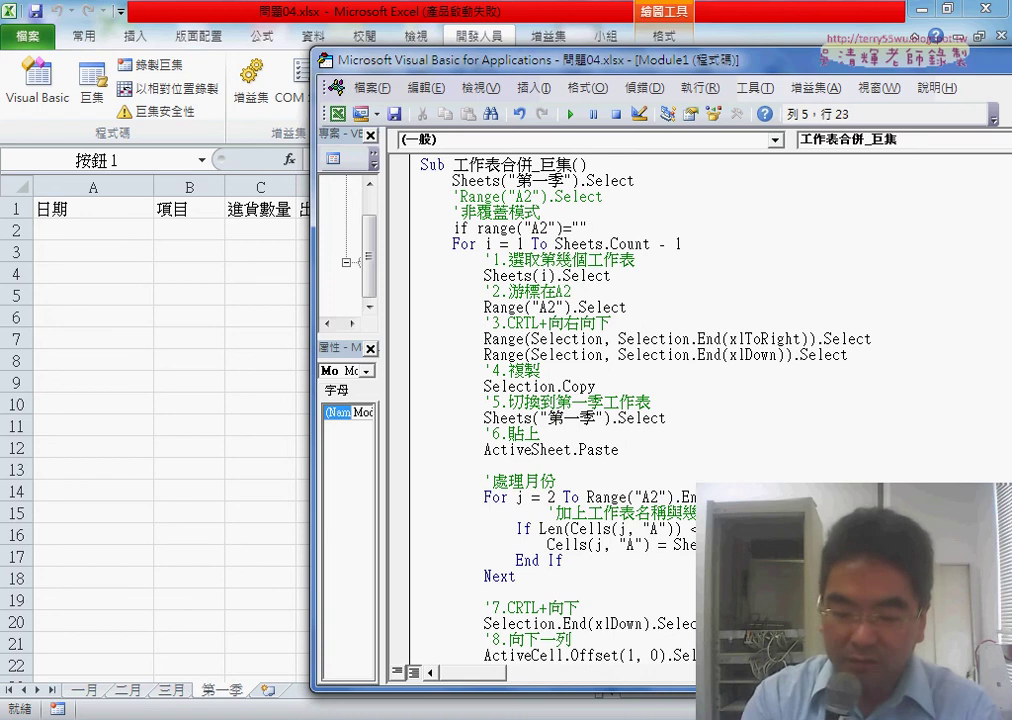
{"action": "type", "text": "en"}
{"action": "key", "text": "Return"}
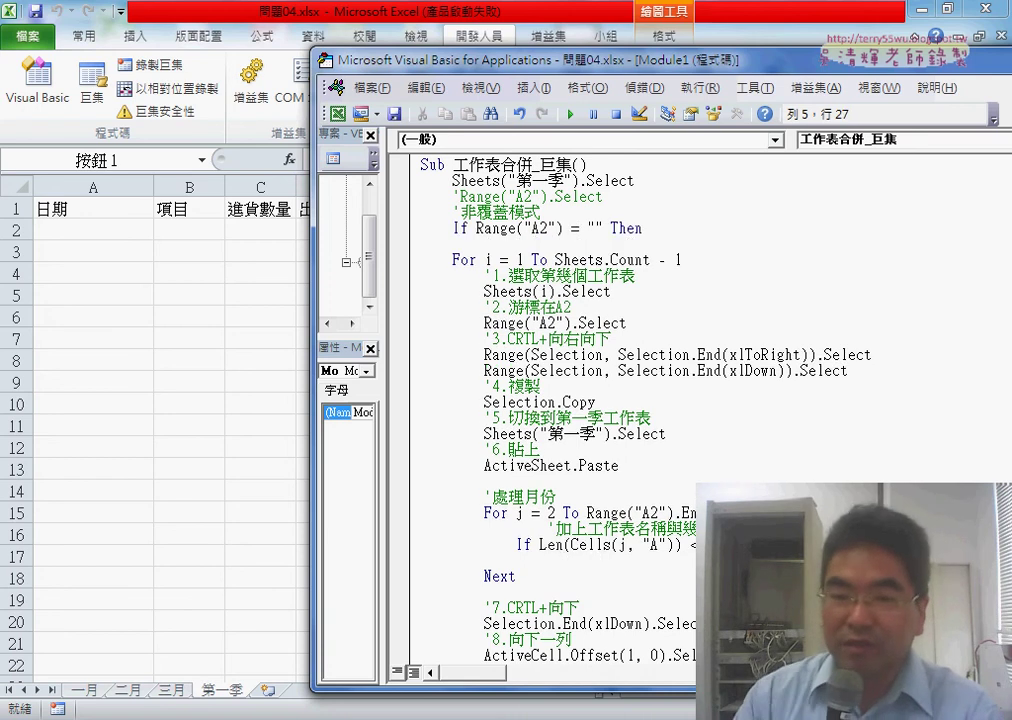
{"action": "key", "text": "Return"}
{"action": "key", "text": "Up"}
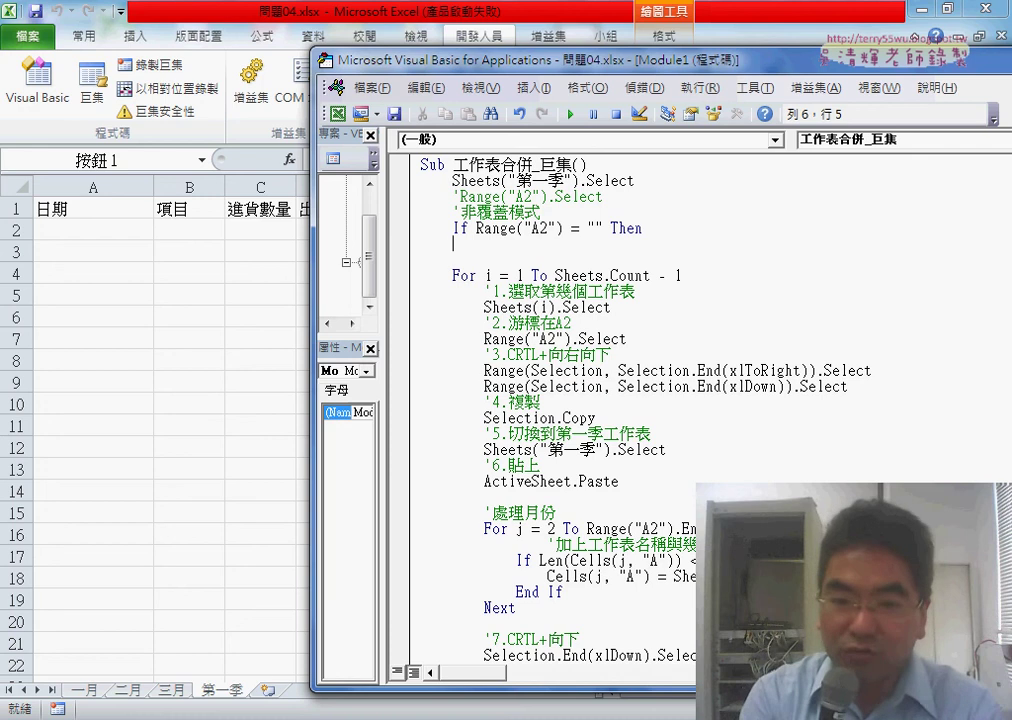
{"action": "key", "text": "Tab"}
{"action": "type", "text": "r"}
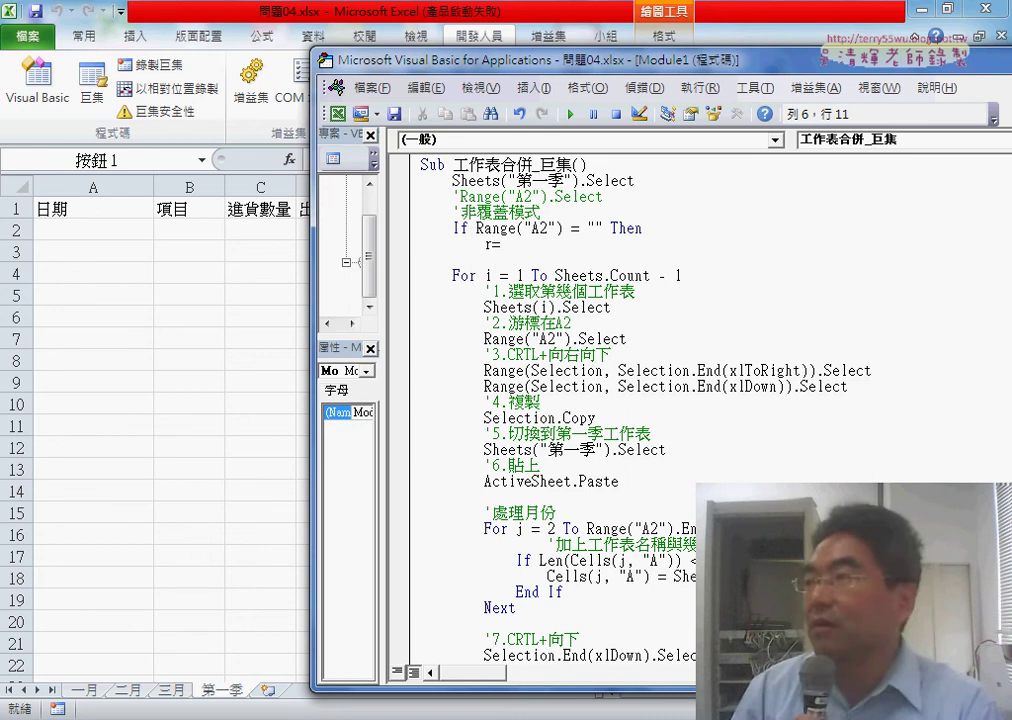
{"action": "type", "text": "2"}
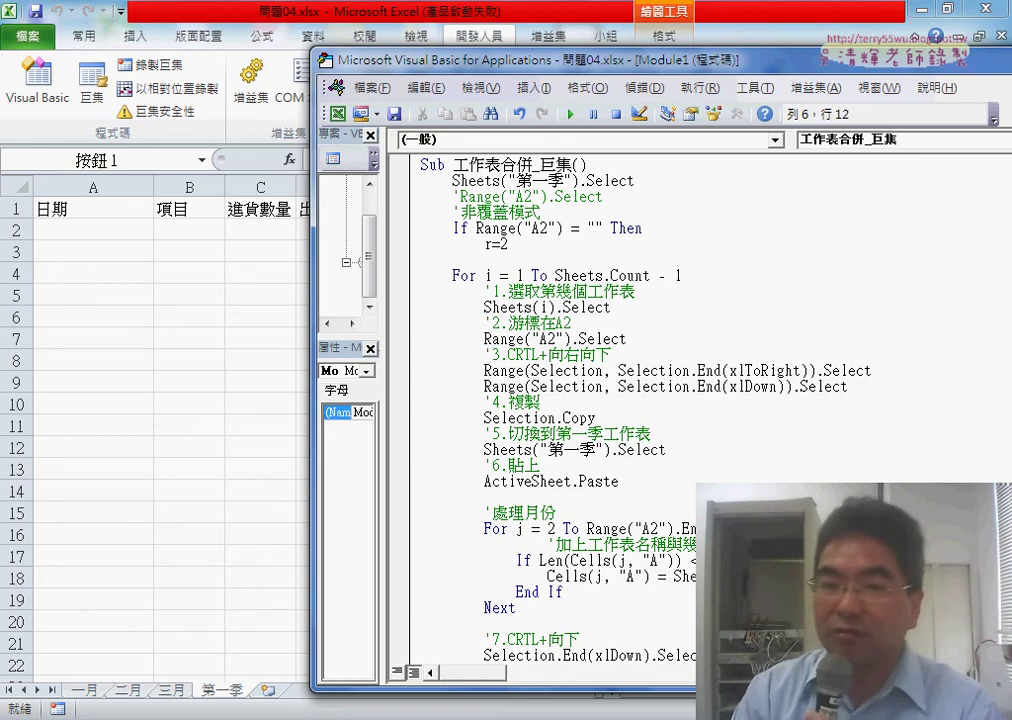
{"action": "key", "text": "Return"}
{"action": "type", "text": "e"}
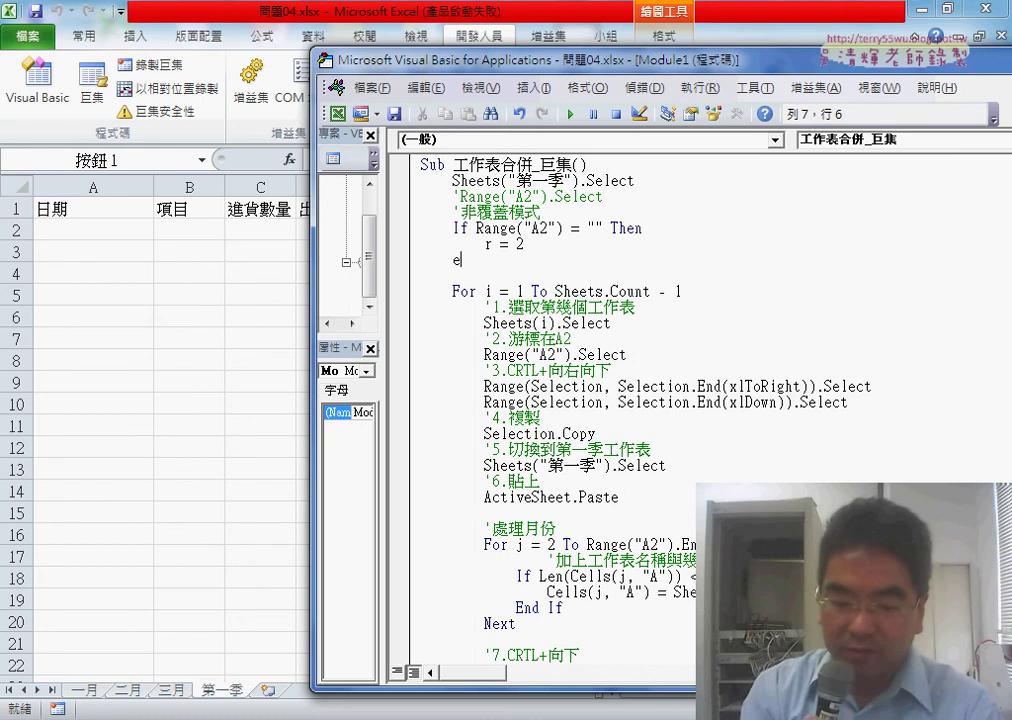
- Add the Else and End If lines, then start the Else assignment with r =
{"action": "type", "text": "lse"}
{"action": "key", "text": "Return"}
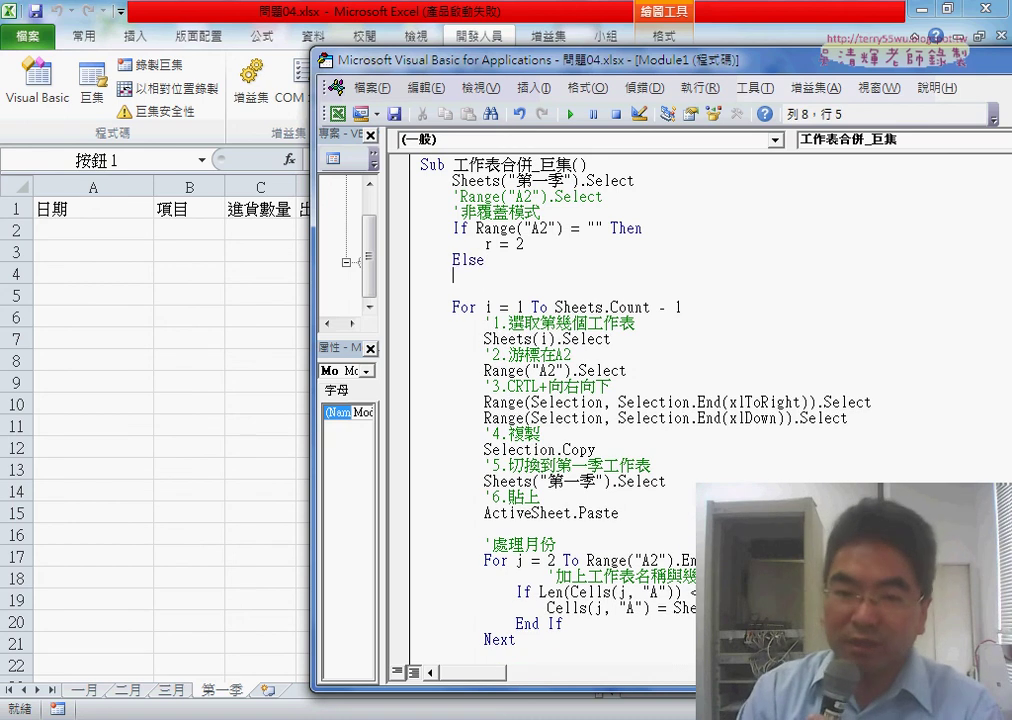
{"action": "key", "text": "Return"}
{"action": "type", "text": "end if"}
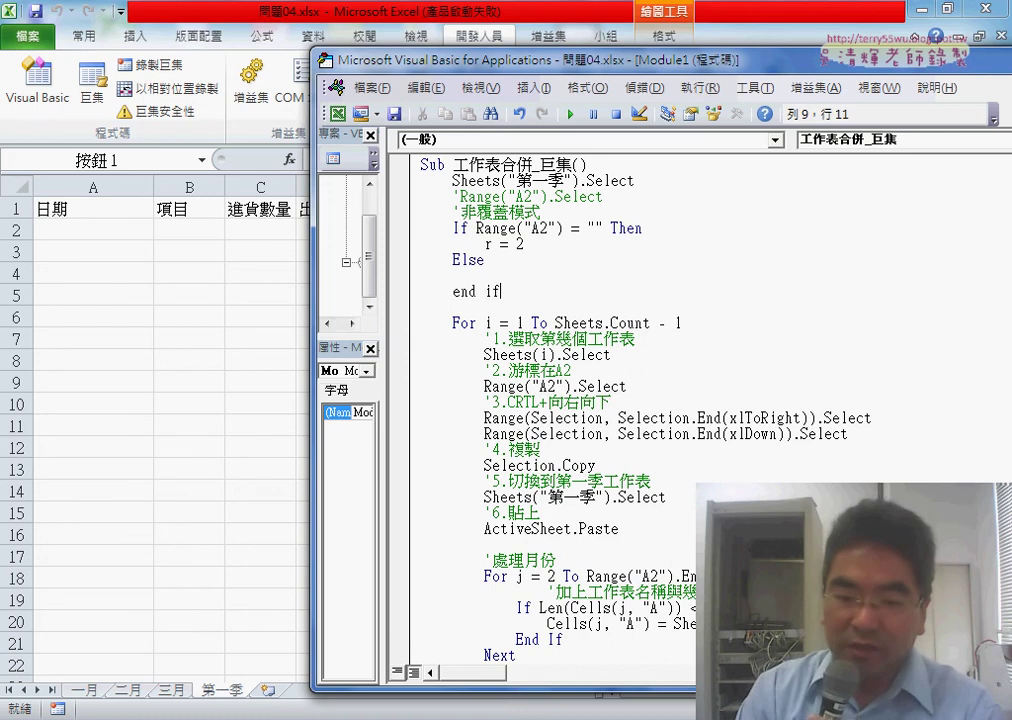
{"action": "key", "text": "Up"}
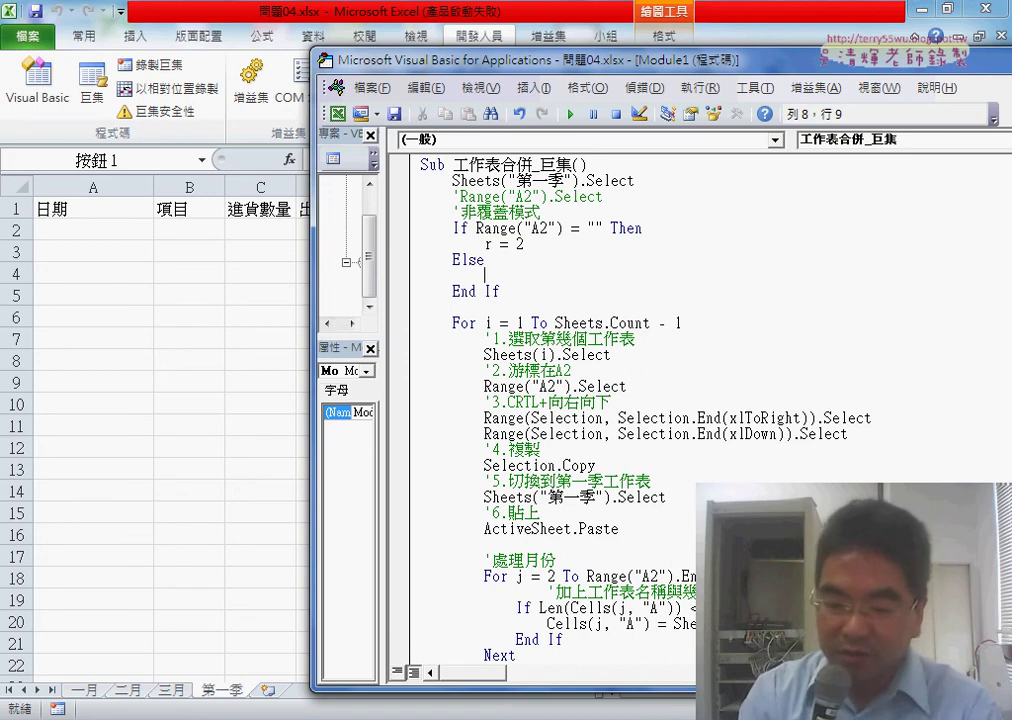
{"action": "type", "text": "r=ra"}
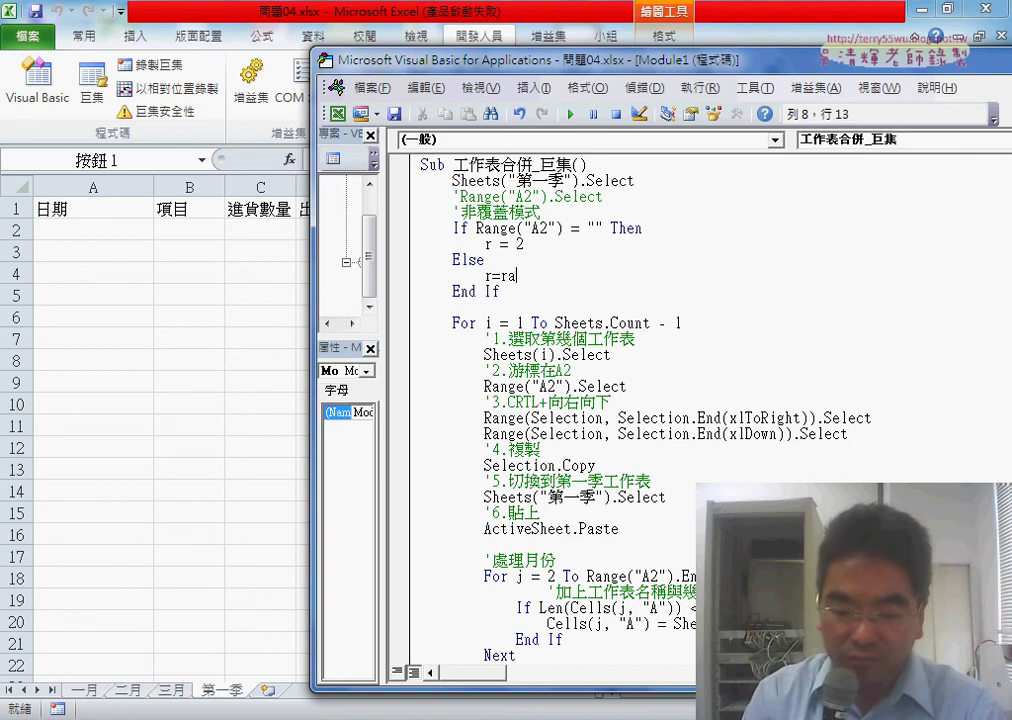
- Complete the Else branch as r = Range("A1").End(xlDown).Row + 1 and highlight its parts
{"action": "type", "text": "nge("}
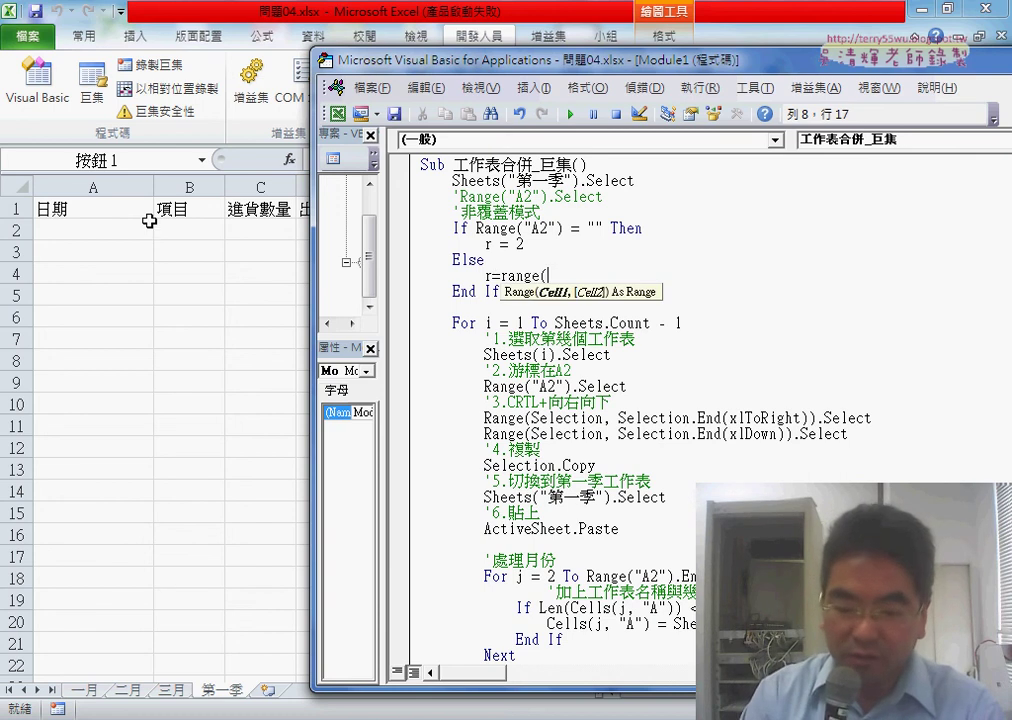
{"action": "type", "text": "\""}
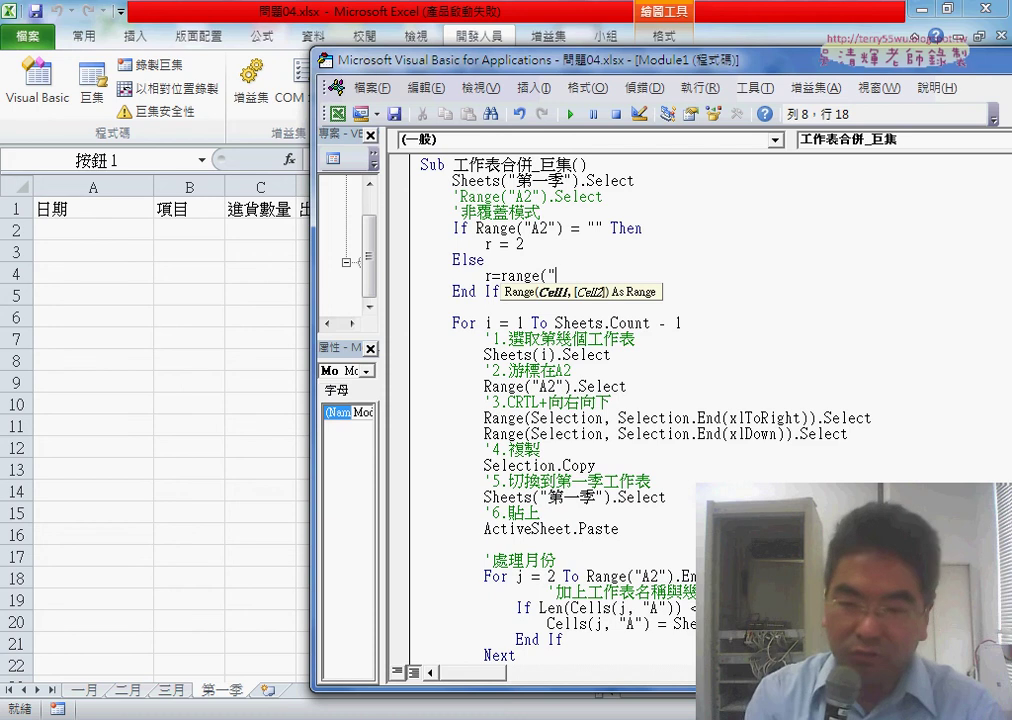
{"action": "type", "text": "A1"}
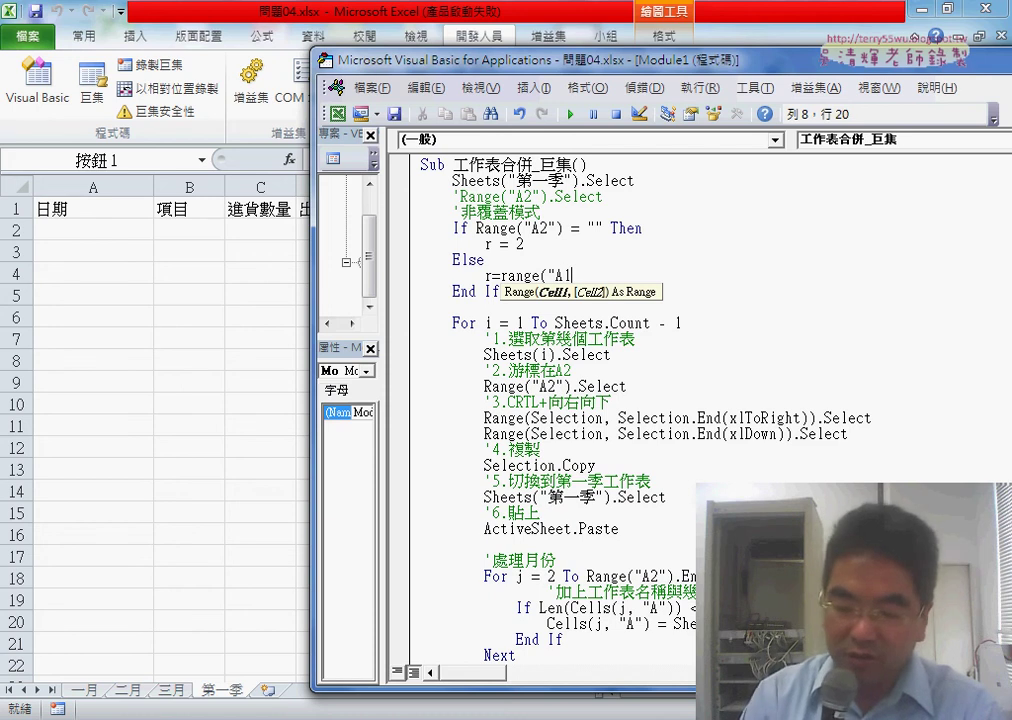
{"action": "type", "text": "\")."}
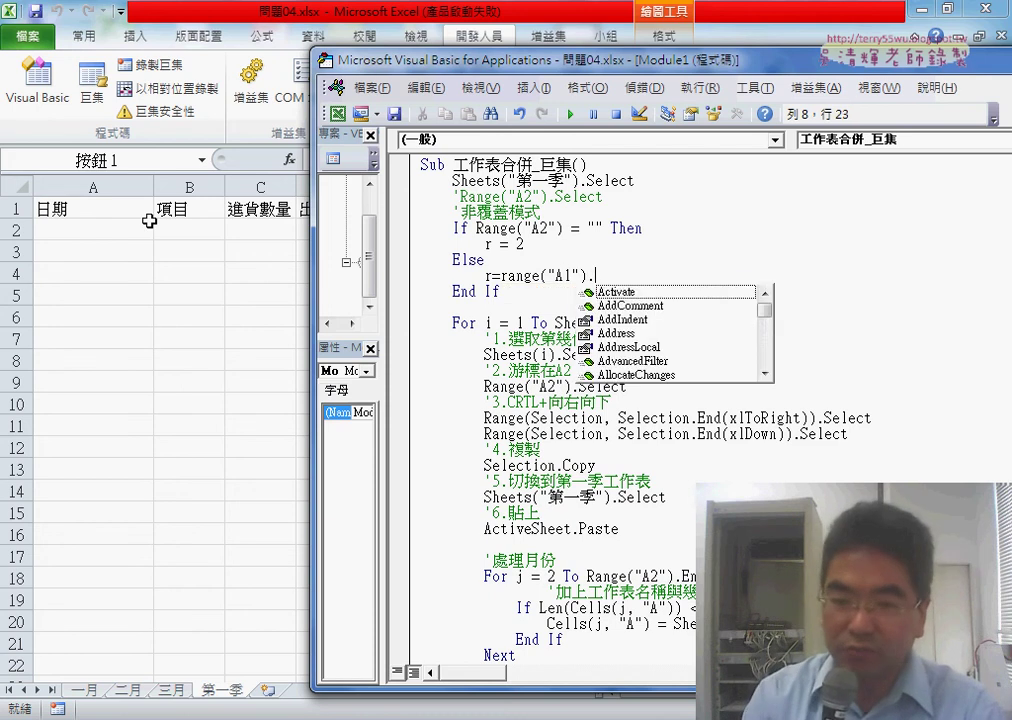
{"action": "type", "text": "end "}
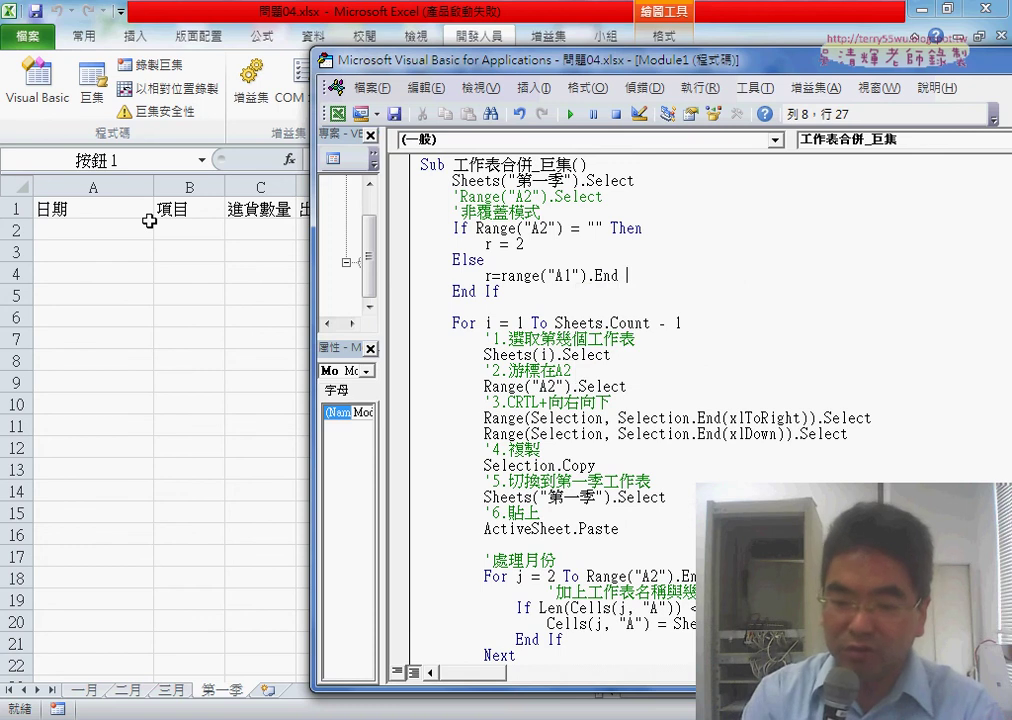
{"action": "type", "text": "(xld "}
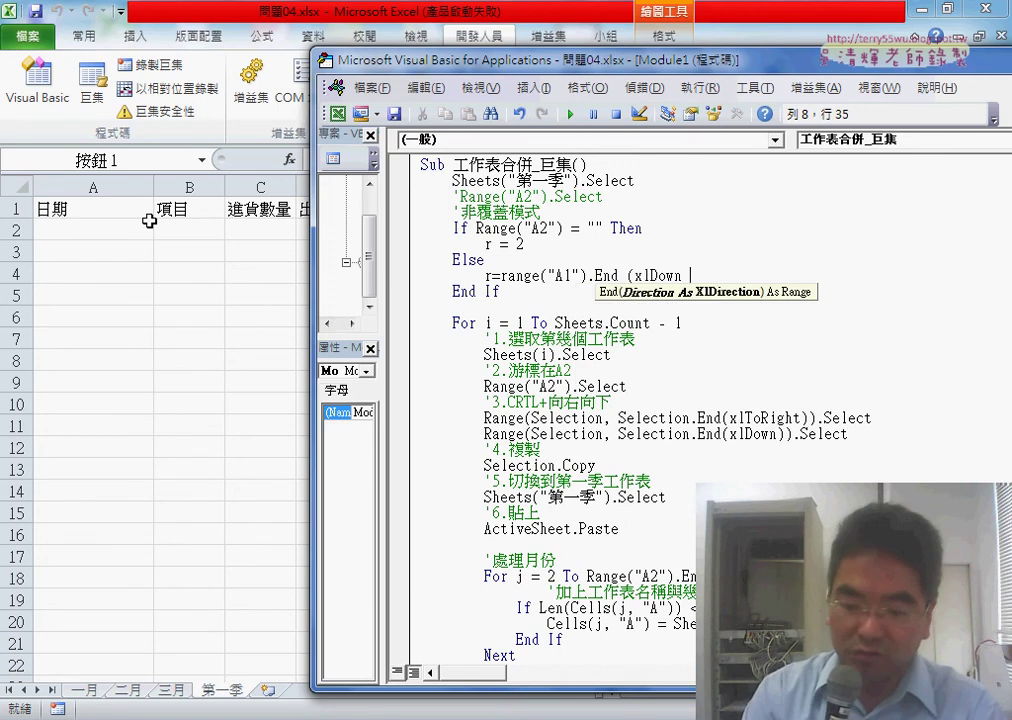
{"action": "type", "text": ").r"}
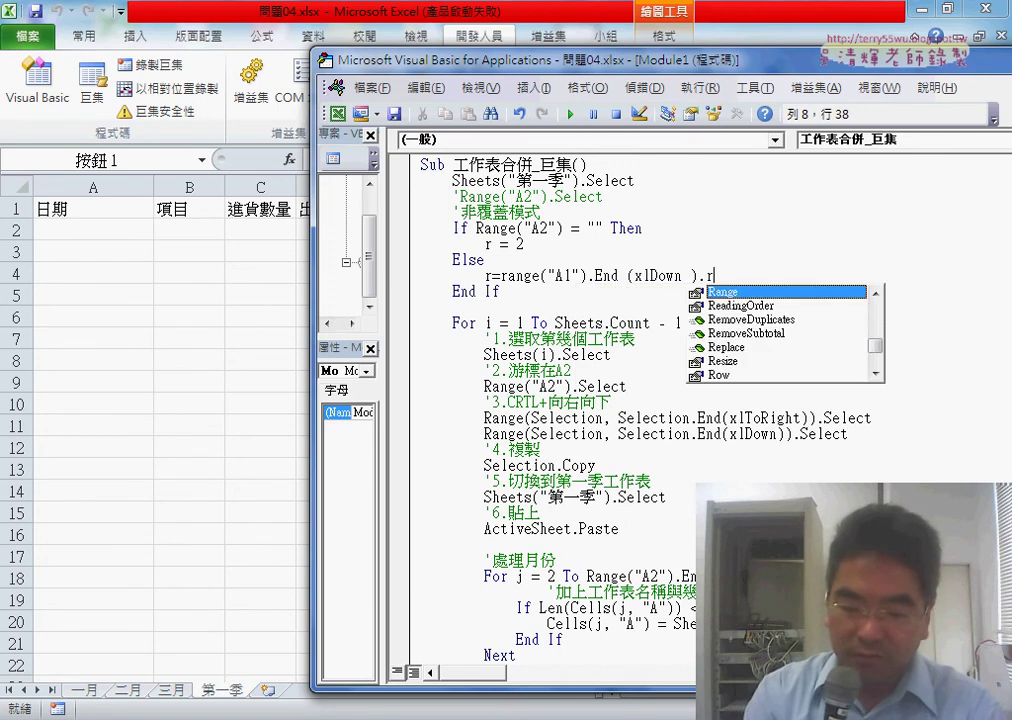
{"action": "type", "text": "ow+"}
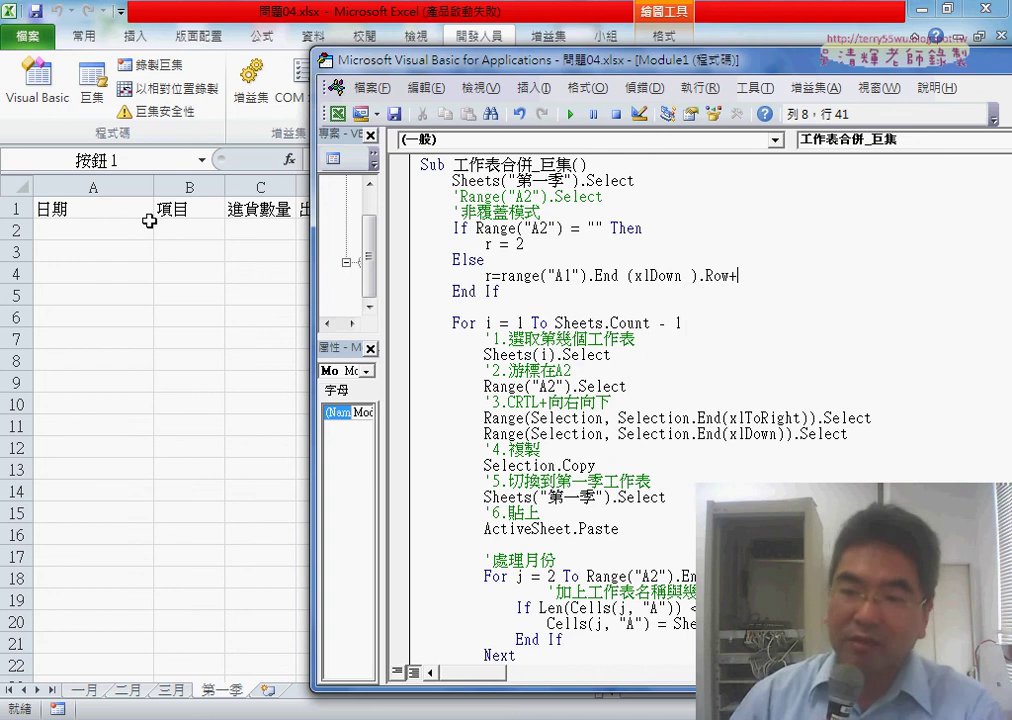
{"action": "type", "text": "1"}
{"action": "left_click", "coordinate": [582, 401]}
{"action": "left_click_drag", "start_coordinate": [736, 276], "coordinate": [531, 276]}
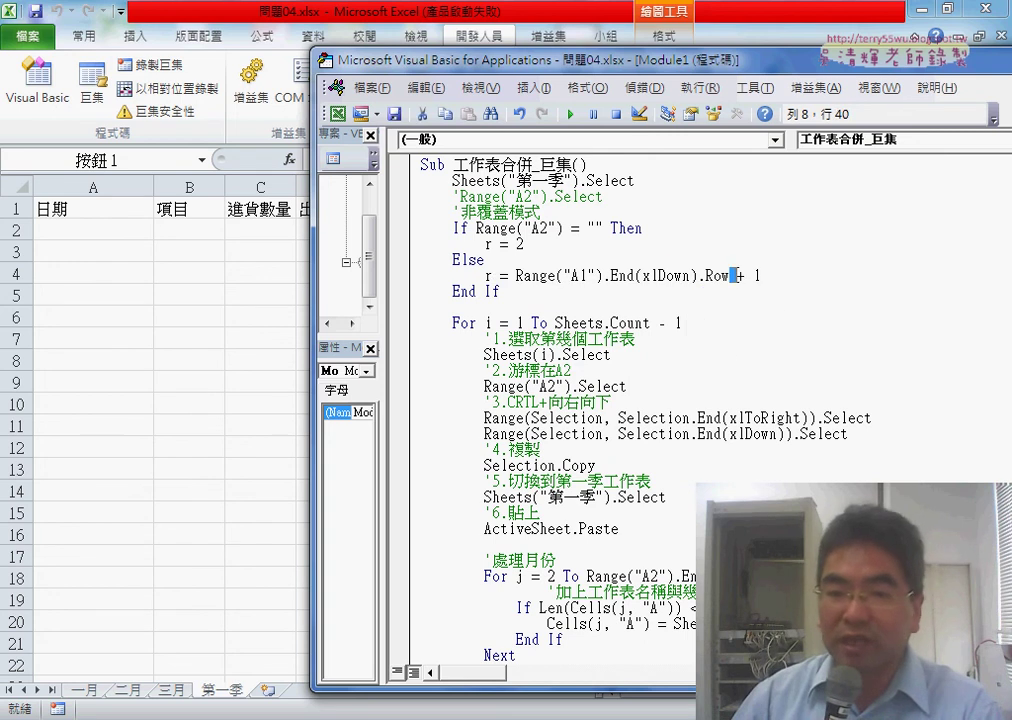
{"action": "left_click_drag", "start_coordinate": [764, 276], "coordinate": [736, 278]}
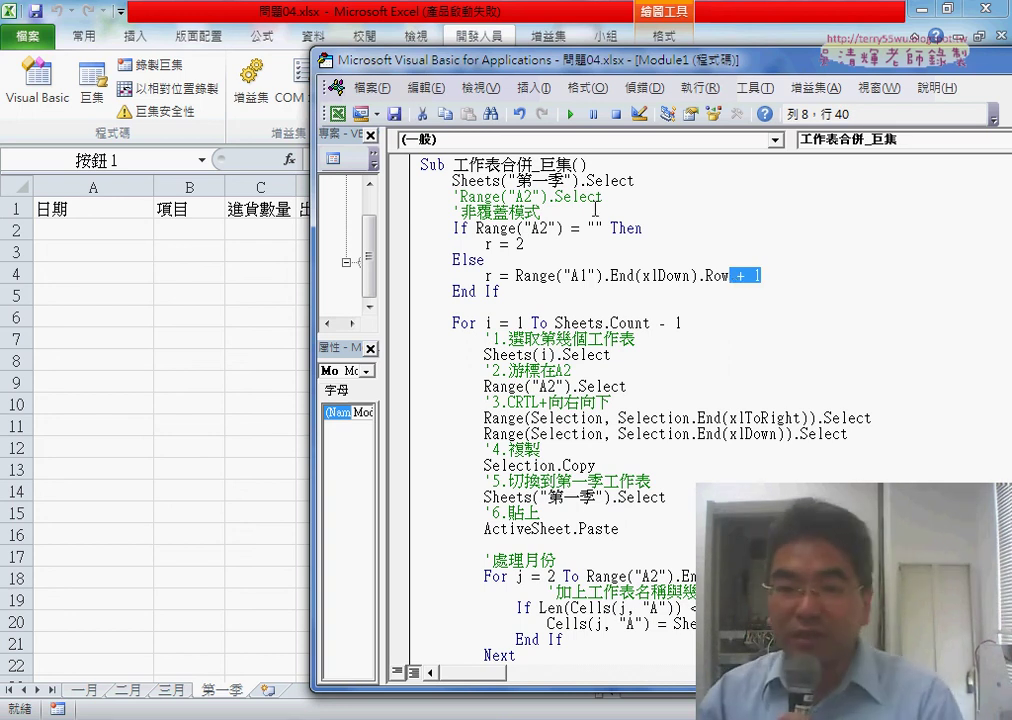
{"action": "left_click_drag", "start_coordinate": [602, 197], "coordinate": [461, 197]}
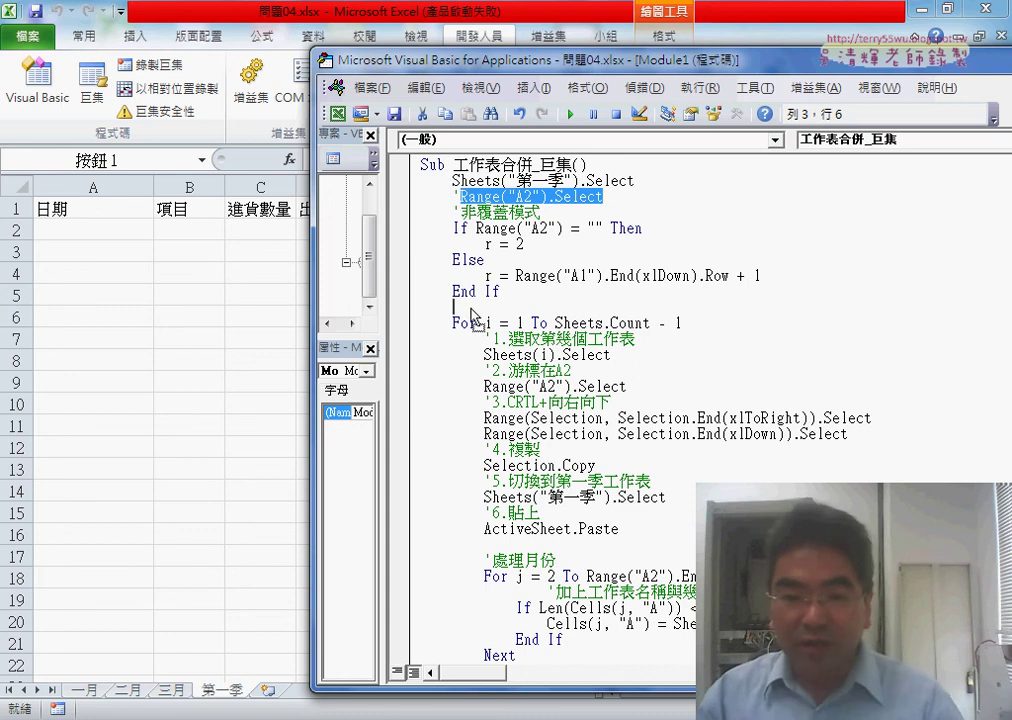
- Copy Range("A2").Select below End If, change it to Range("A" & r).Select, and add a blank line
{"action": "mouse_move", "coordinate": [530, 197]}
{"action": "left_mouse_down", "text": "ctrl"}
{"action": "mouse_move", "coordinate": [472, 313]}
{"action": "mouse_move", "coordinate": [515, 307]}
{"action": "left_mouse_up", "text": "ctrl"}
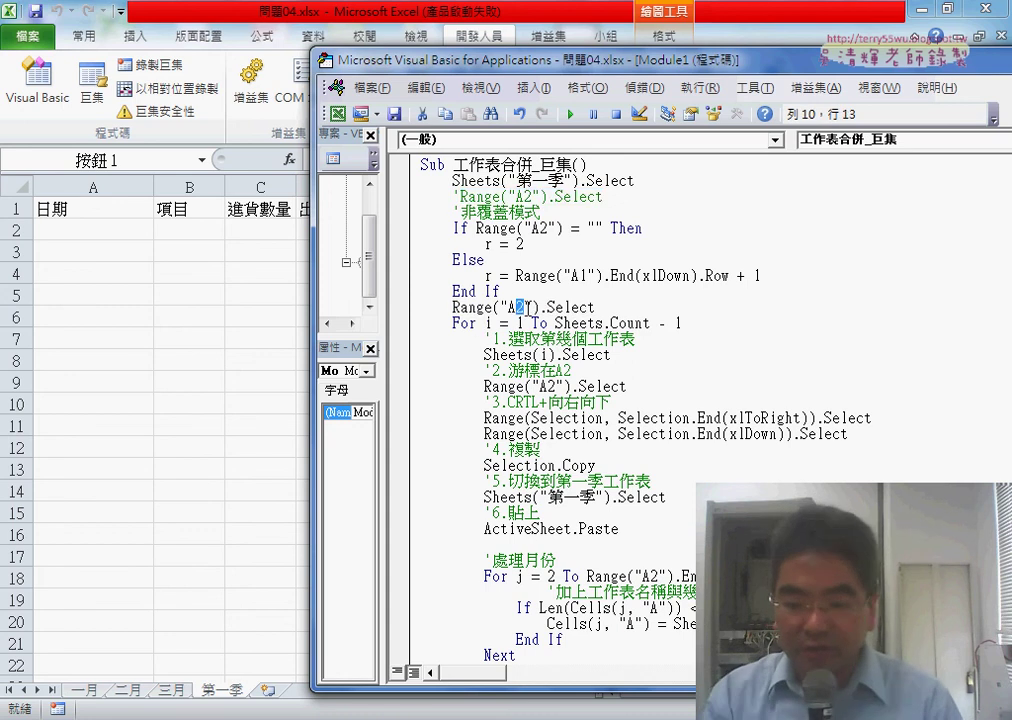
{"action": "type", "text": "\""}
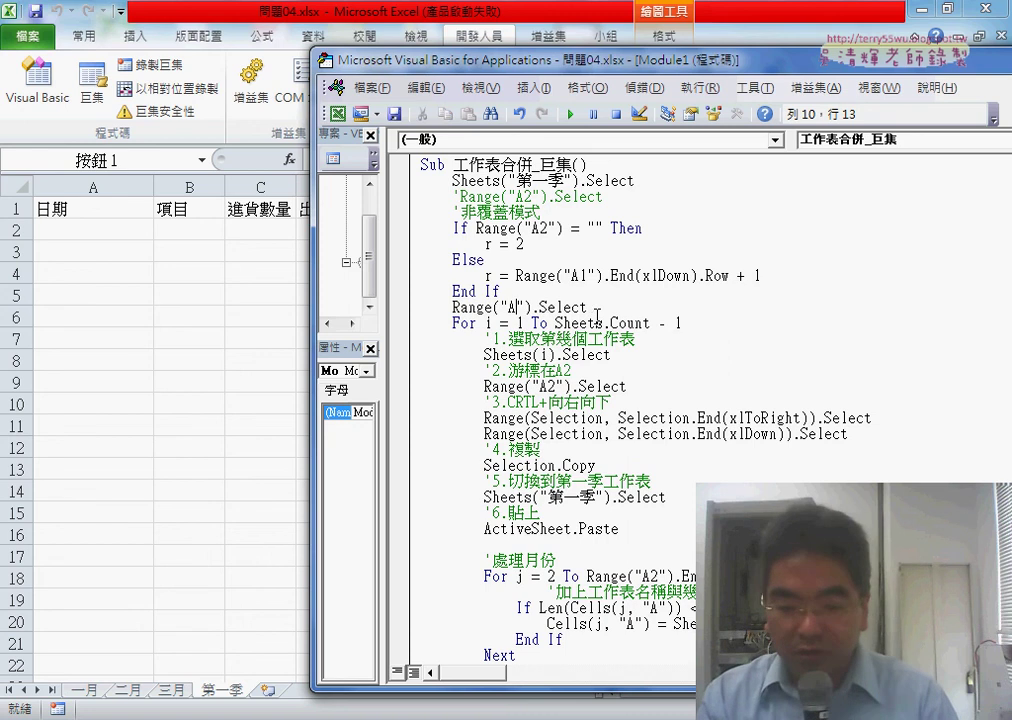
{"action": "type", "text": " &"}
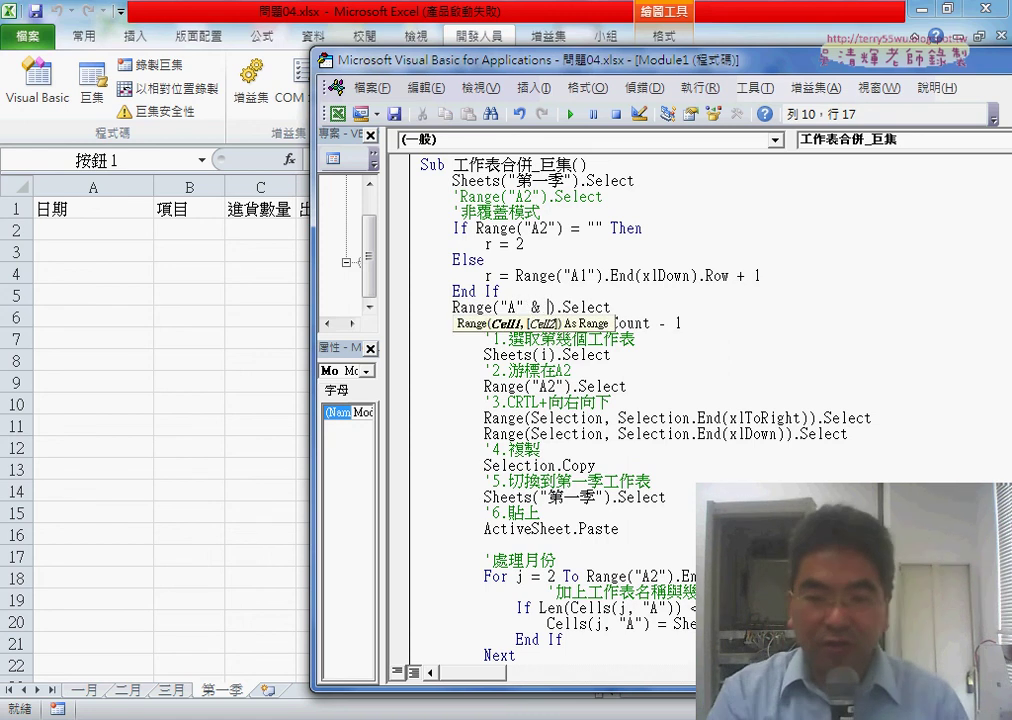
{"action": "type", "text": " r"}
{"action": "left_click", "coordinate": [707, 463]}
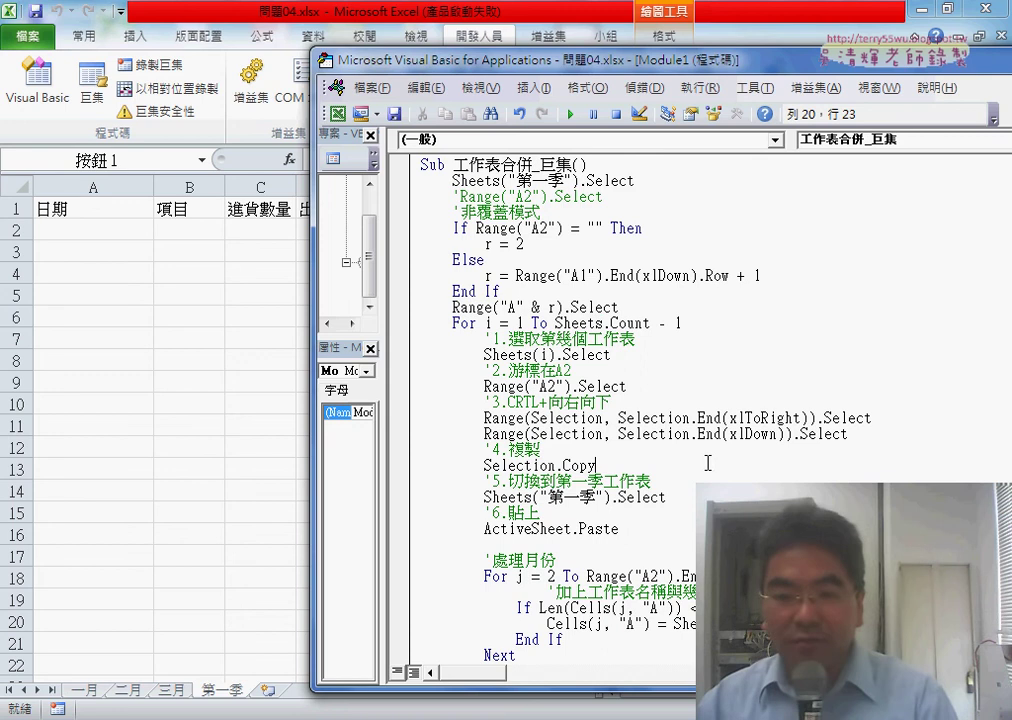
{"action": "left_click", "coordinate": [637, 307]}
{"action": "key", "text": "Return"}
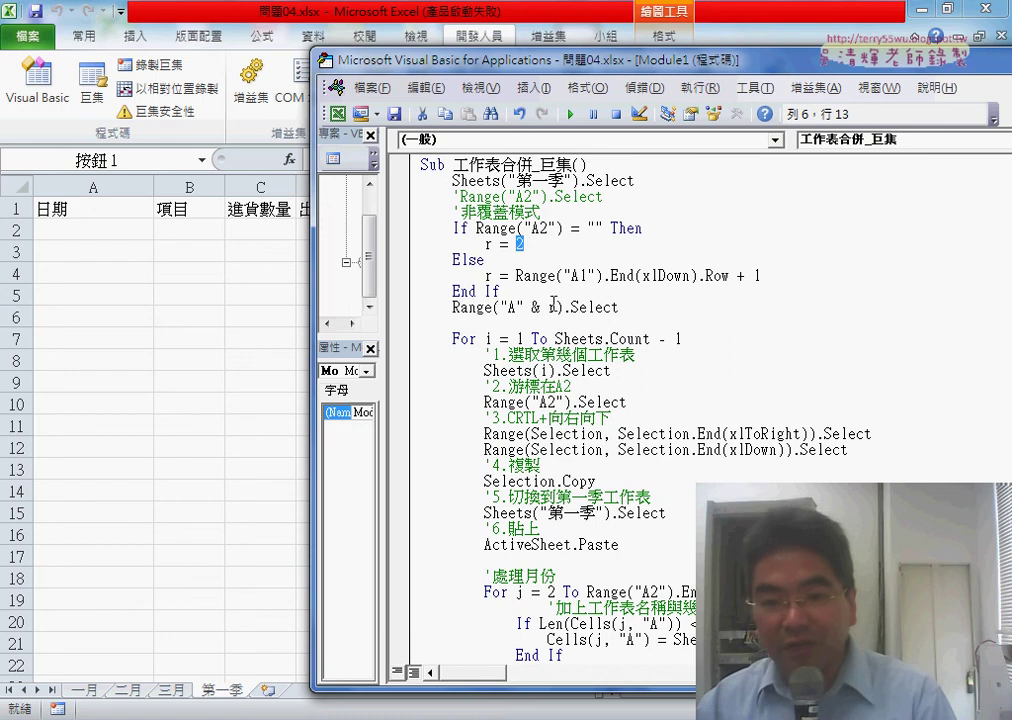
{"action": "left_click_drag", "start_coordinate": [555, 307], "coordinate": [501, 309]}
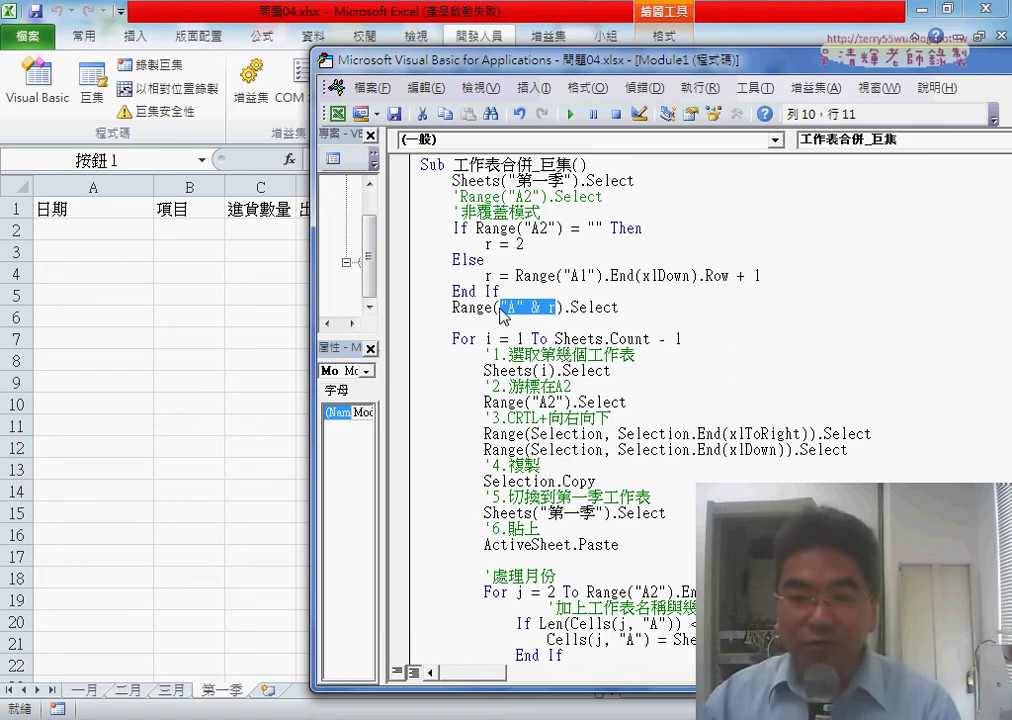
- Review the non-overwrite block and set a breakpoint on the If Range("A2") = "" Then line
{"action": "double_click", "coordinate": [489, 275]}
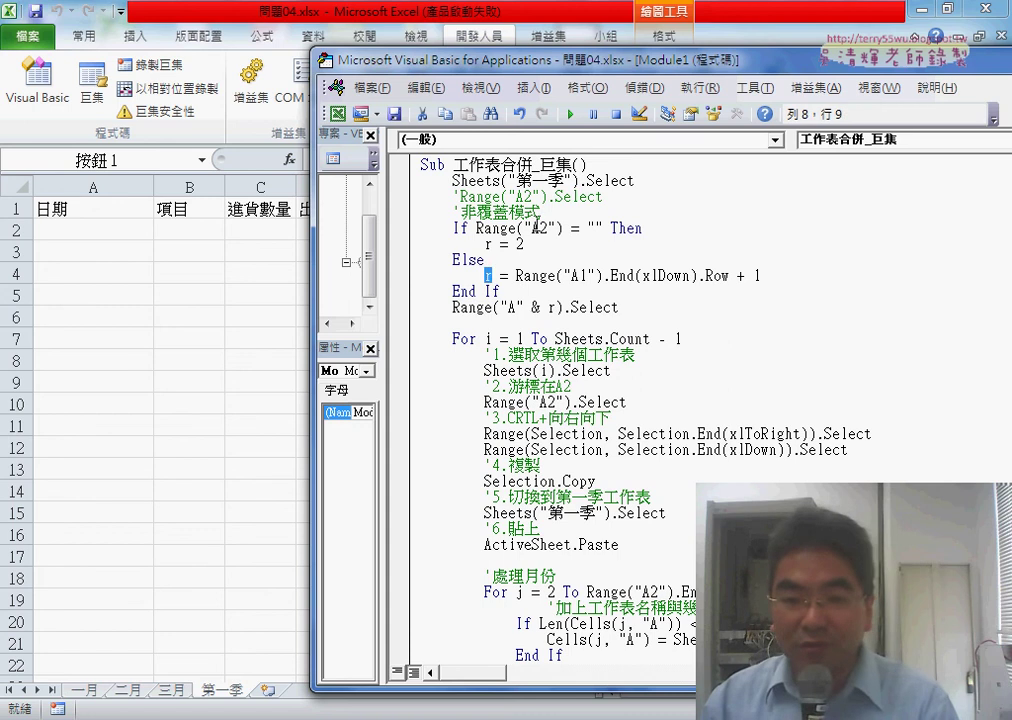
{"action": "left_click_drag", "start_coordinate": [603, 228], "coordinate": [477, 228]}
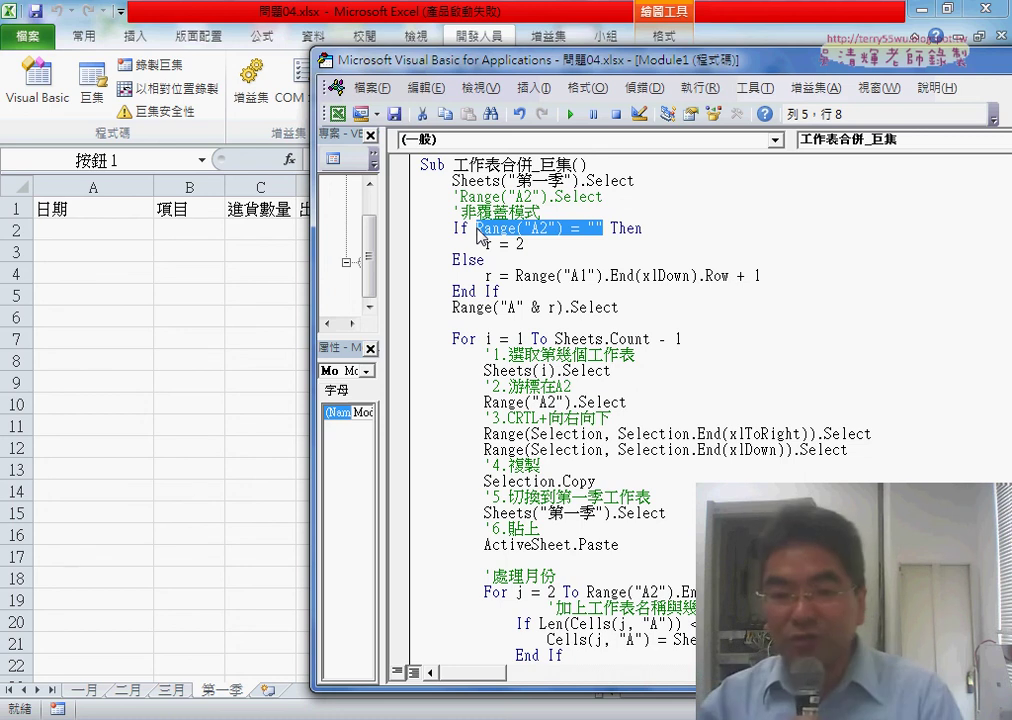
{"action": "left_click_drag", "start_coordinate": [515, 276], "coordinate": [797, 279]}
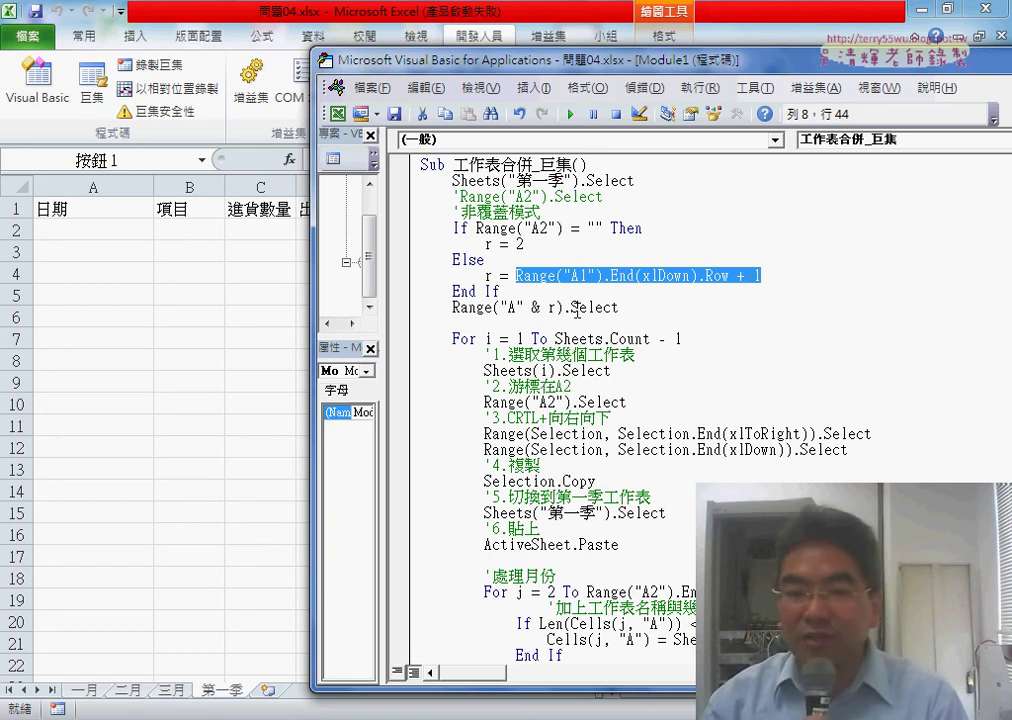
{"action": "left_click_drag", "start_coordinate": [557, 307], "coordinate": [452, 307]}
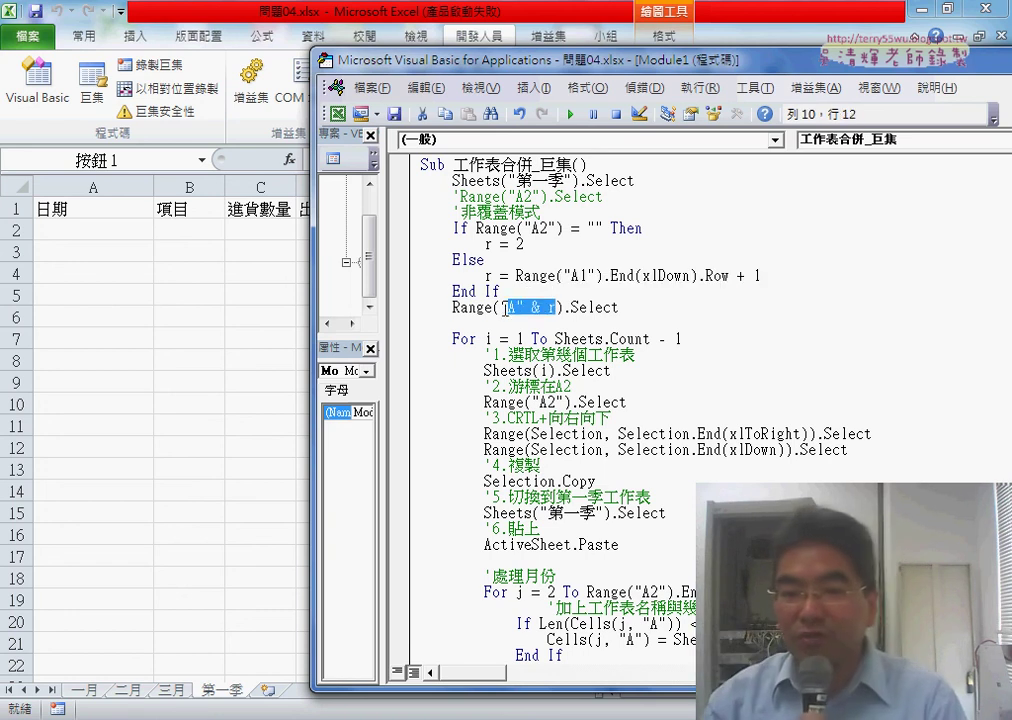
{"action": "left_click", "coordinate": [626, 307], "text": "shift"}
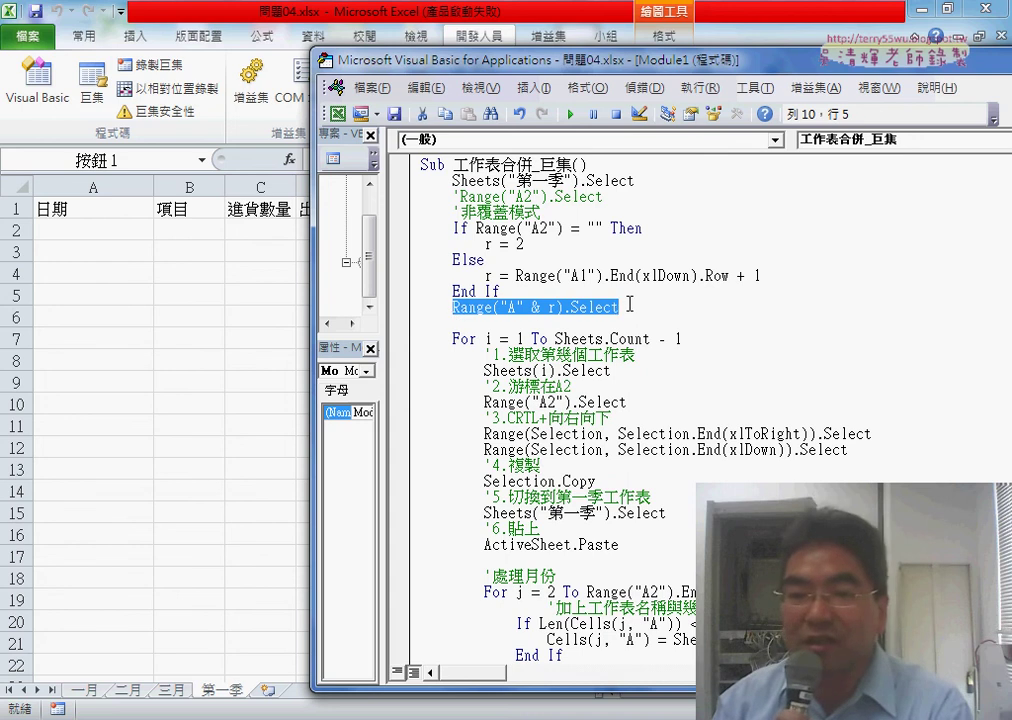
{"action": "left_click_drag", "start_coordinate": [629, 304], "coordinate": [400, 218]}
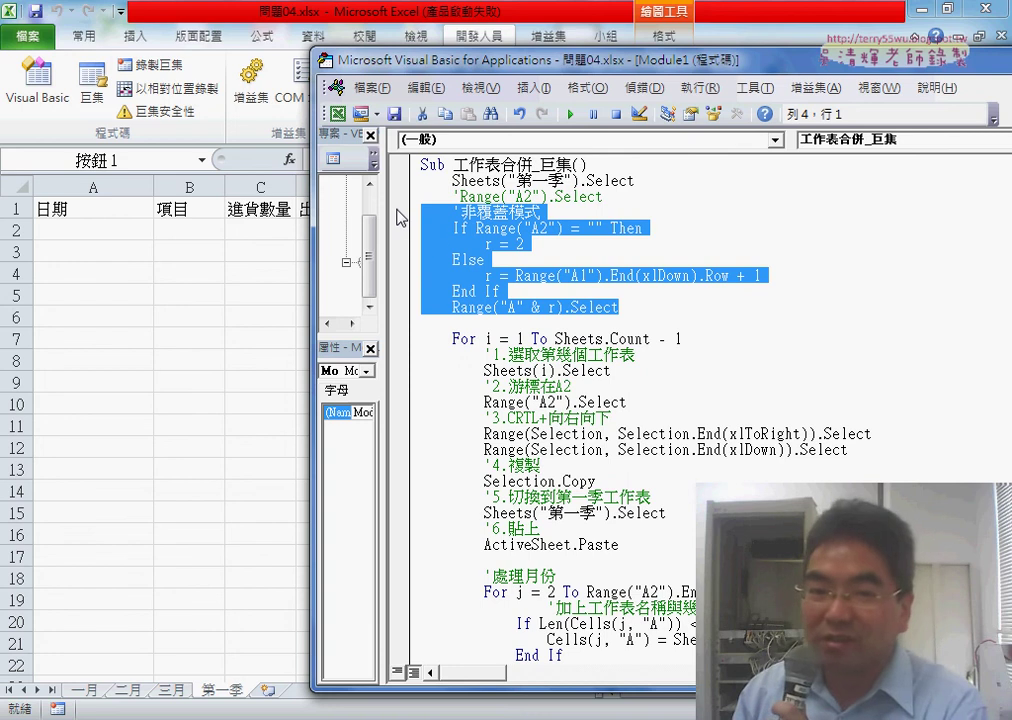
{"action": "left_click", "coordinate": [482, 228]}
{"action": "left_click", "coordinate": [399, 229]}
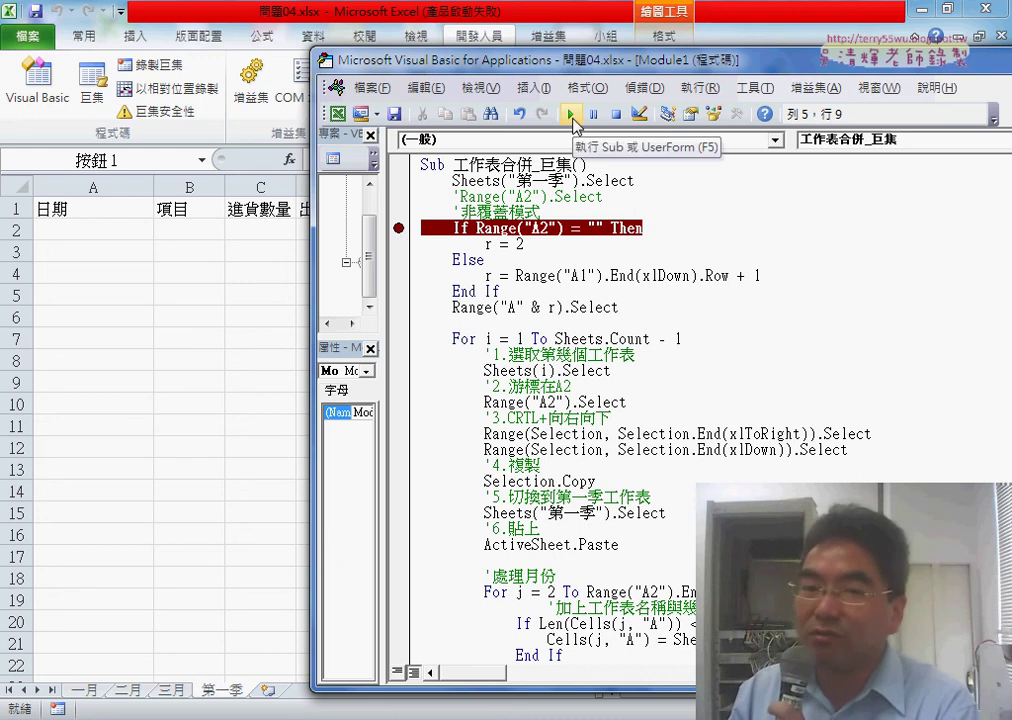
- Run the macro to the breakpoint, step through the If block with F8, then let it finish
{"action": "left_click", "coordinate": [572, 116]}
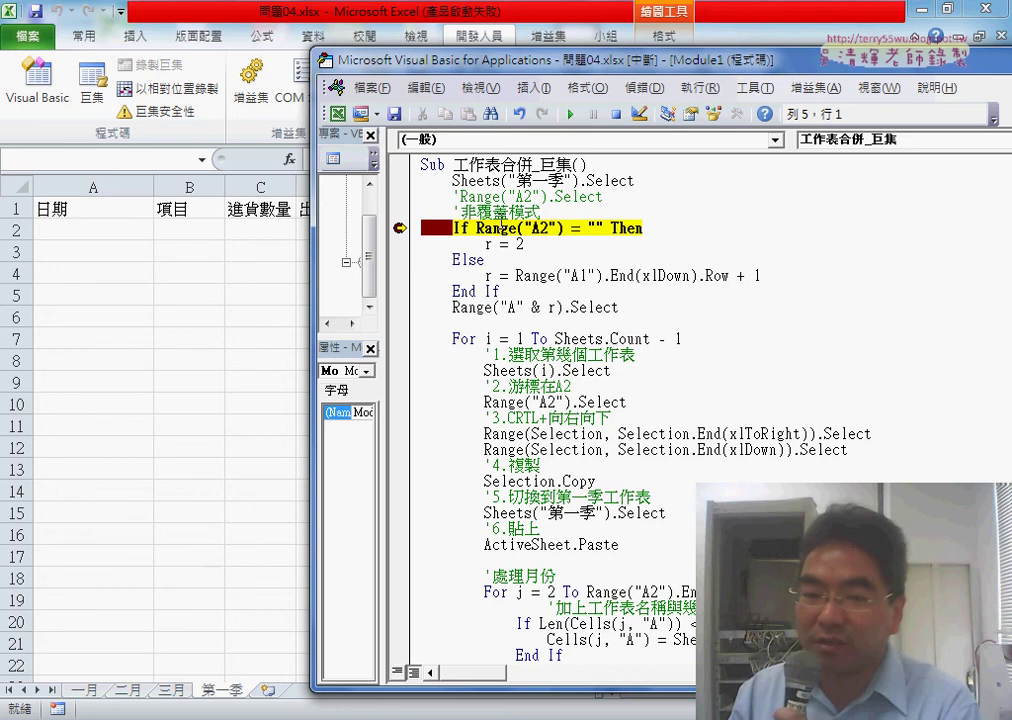
{"action": "key", "text": "F8"}
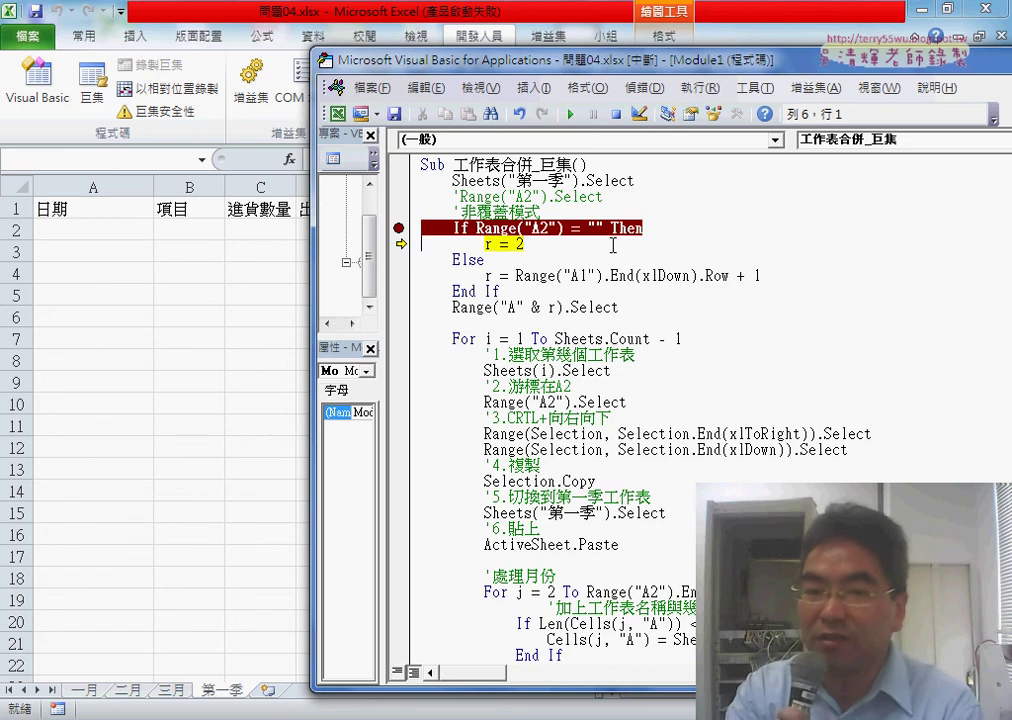
{"action": "key", "text": "F8"}
{"action": "key", "text": "F8"}
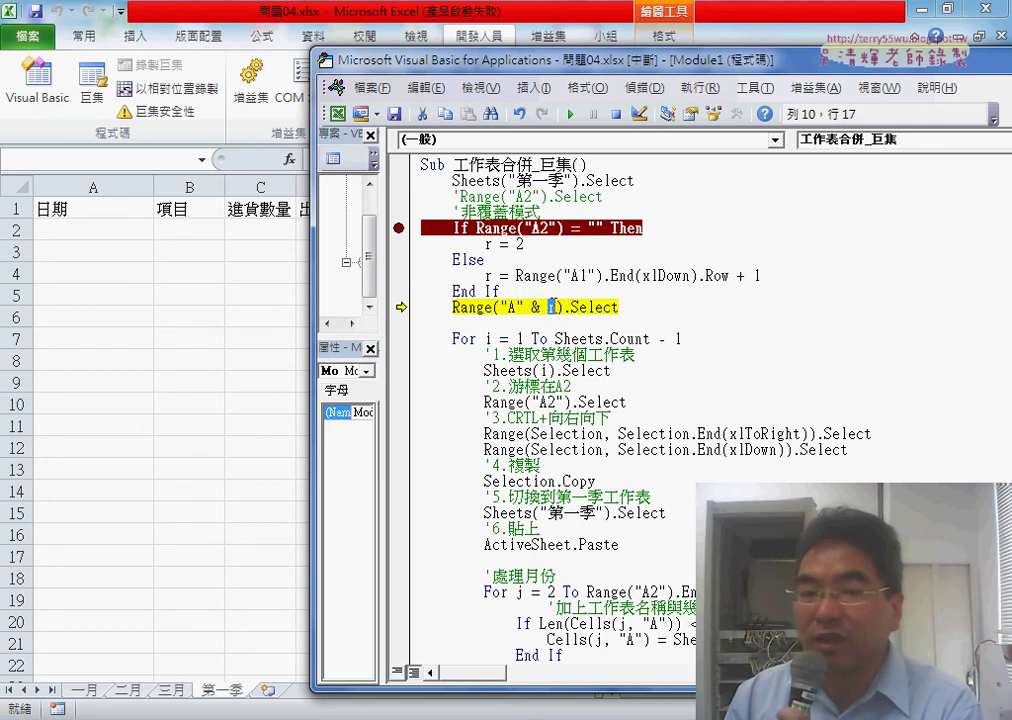
{"action": "left_click_drag", "start_coordinate": [557, 307], "coordinate": [502, 307]}
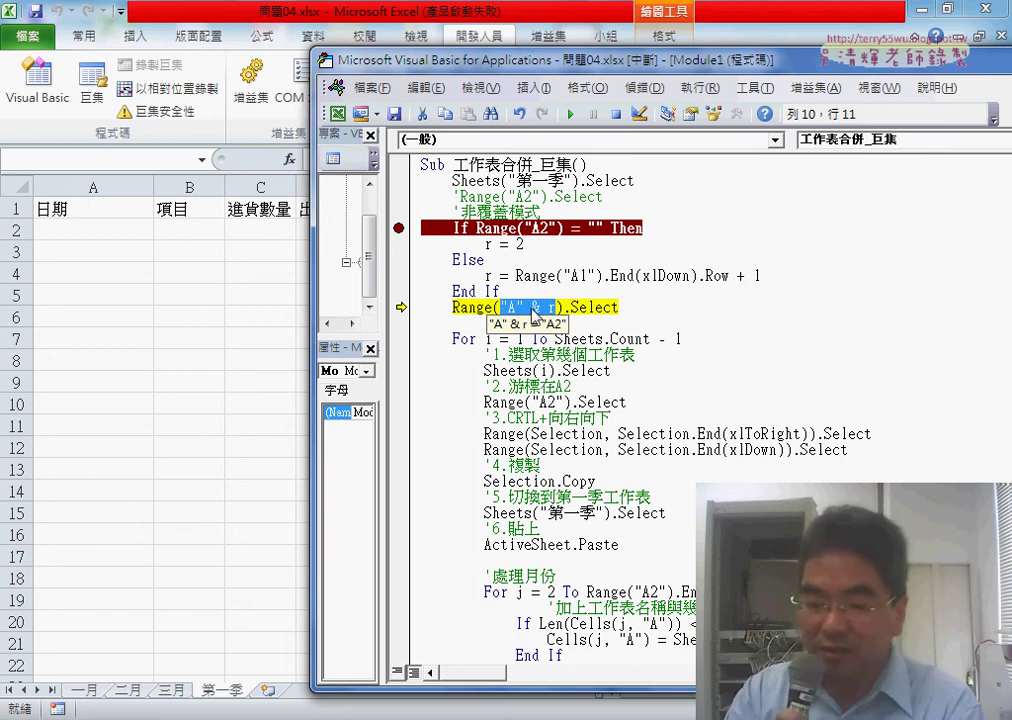
{"action": "key", "text": "F8"}
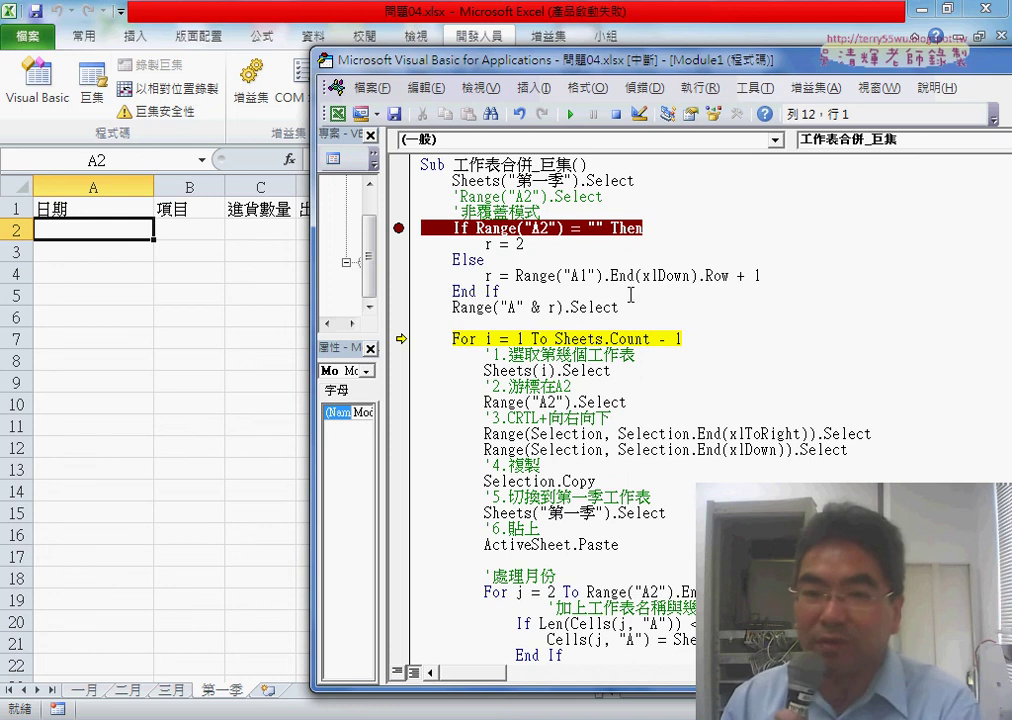
{"action": "left_click", "coordinate": [568, 115]}
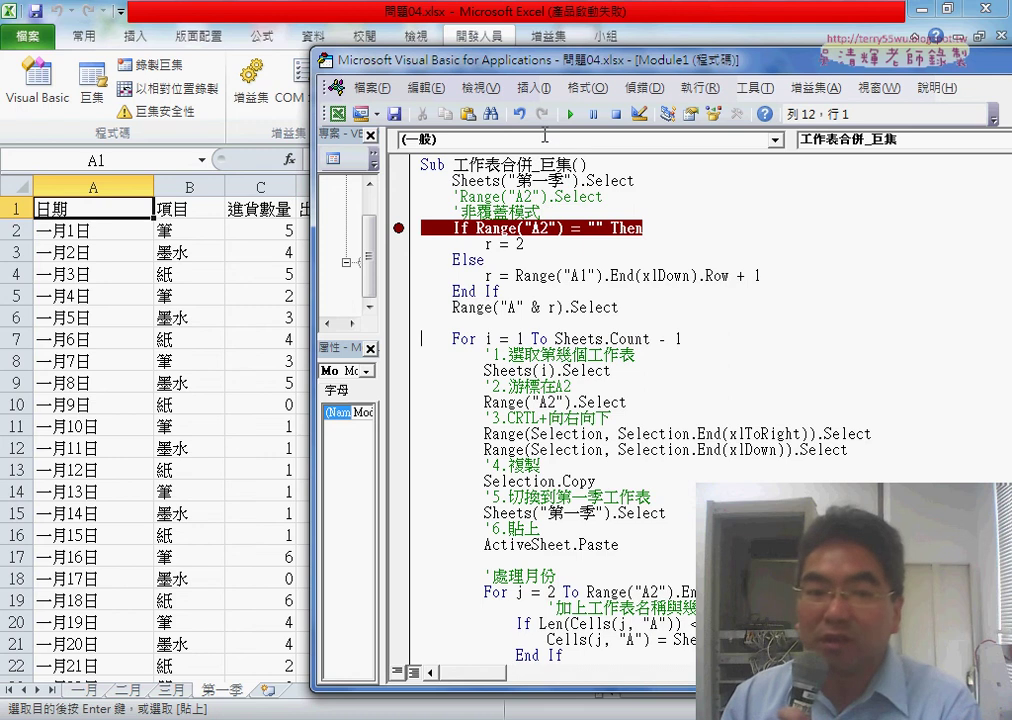
- Check that 第一季 is refilled through row 91 and select the first empty cell below it
{"action": "key", "text": "alt+F11"}
{"action": "left_click", "coordinate": [104, 300]}
{"action": "scroll", "coordinate": [108, 300], "scroll_direction": "down", "scroll_amount": 5}
{"action": "scroll", "coordinate": [117, 311], "scroll_direction": "down", "scroll_amount": 9}
{"action": "scroll", "coordinate": [127, 323], "scroll_direction": "down", "scroll_amount": 11}
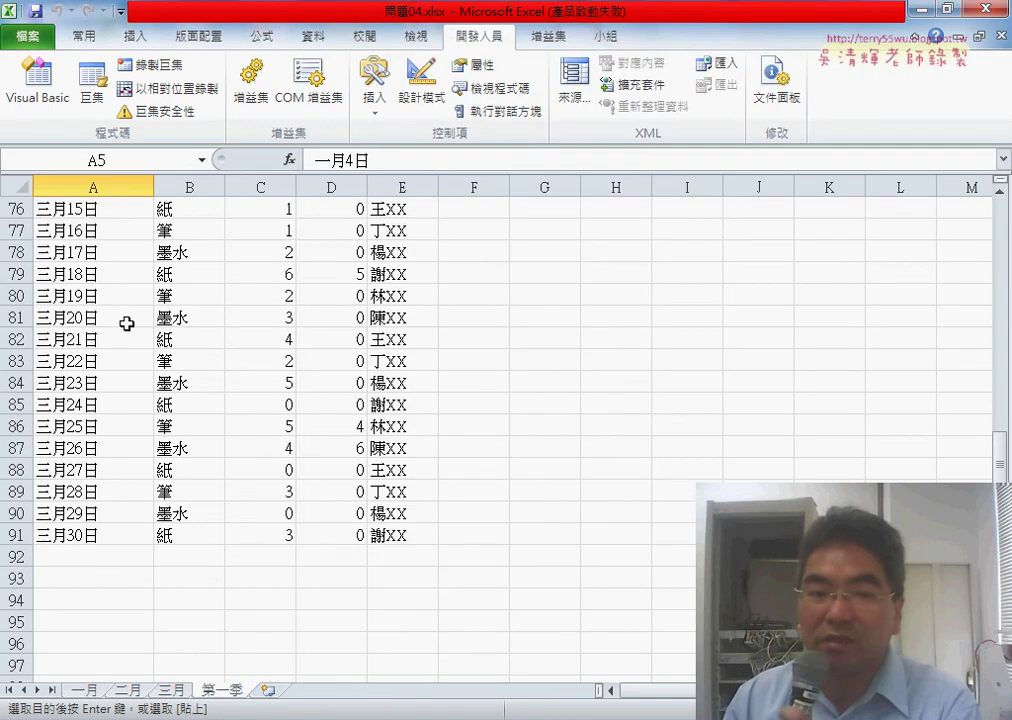
{"action": "scroll", "coordinate": [127, 323], "scroll_direction": "down", "scroll_amount": 5}
{"action": "scroll", "coordinate": [110, 285], "scroll_direction": "up", "scroll_amount": 1}
{"action": "left_click", "coordinate": [97, 291]}
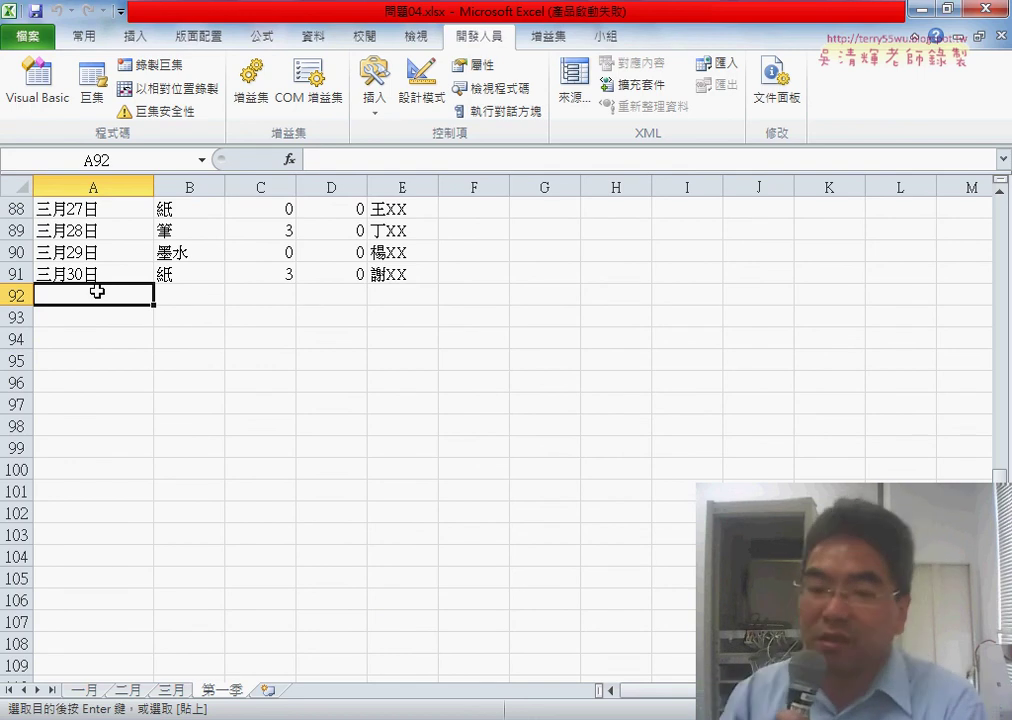
{"action": "key", "text": "alt+F11"}
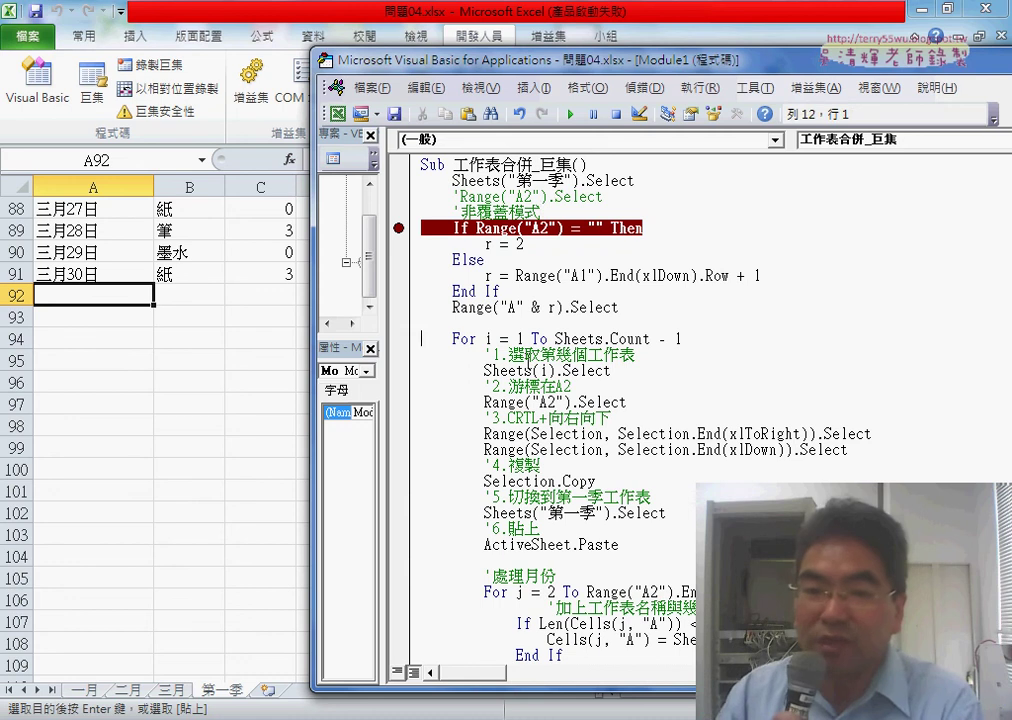
- Rerun the merge macro to the breakpoint, step through the Else branch confirming r = 92, then continue
{"action": "left_click", "coordinate": [556, 207]}
{"action": "key", "text": "F5"}
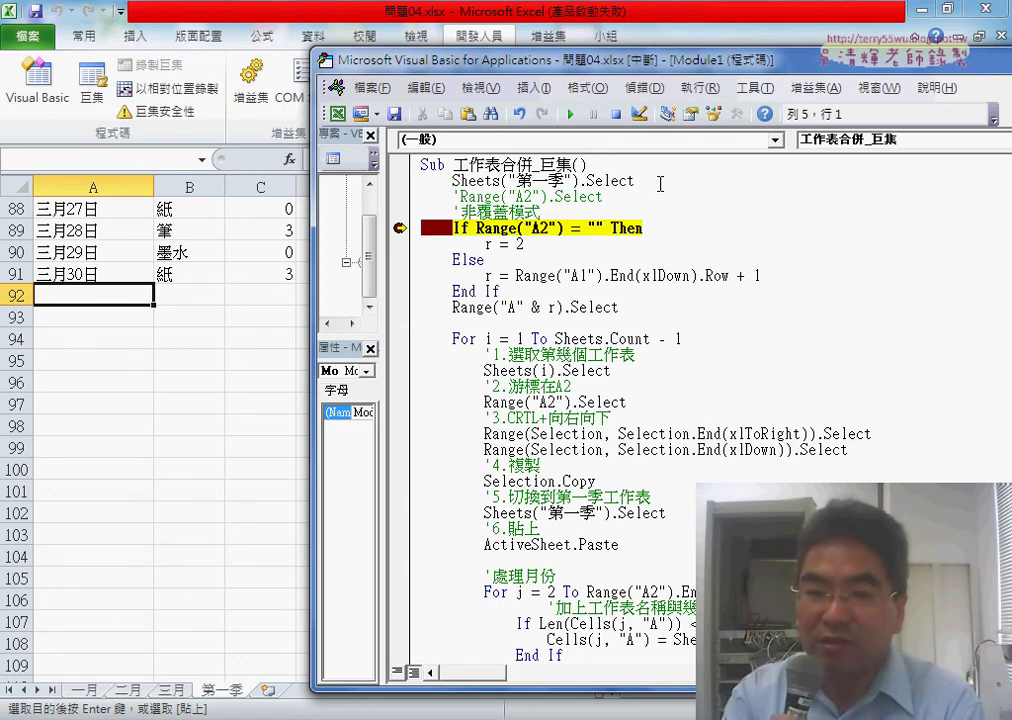
{"action": "key", "text": "F8"}
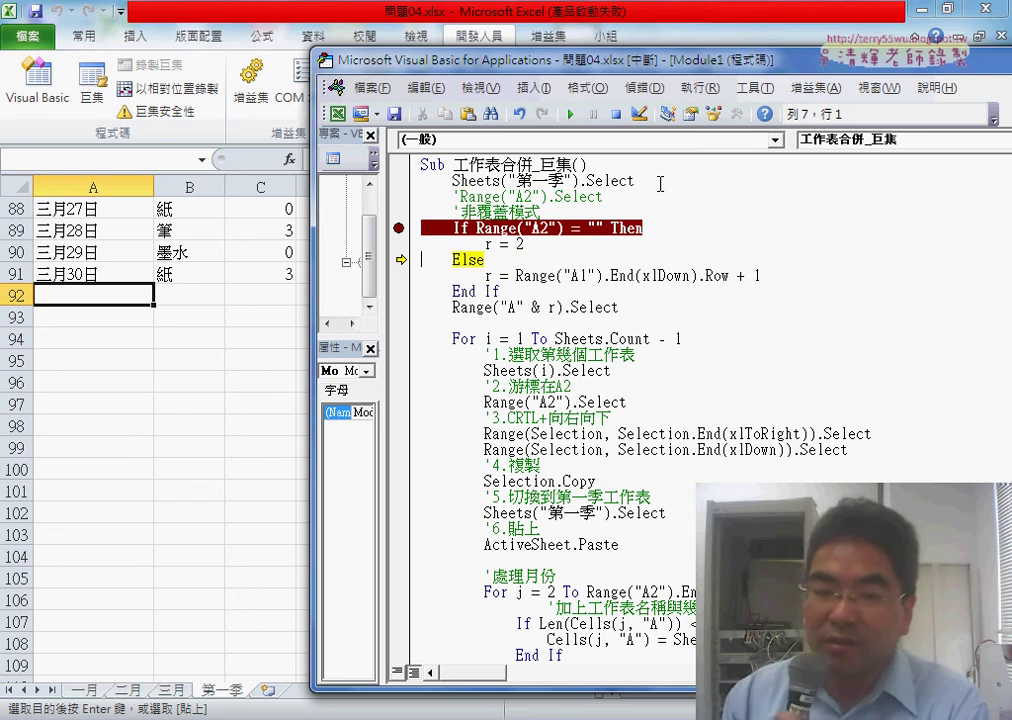
{"action": "key", "text": "F8"}
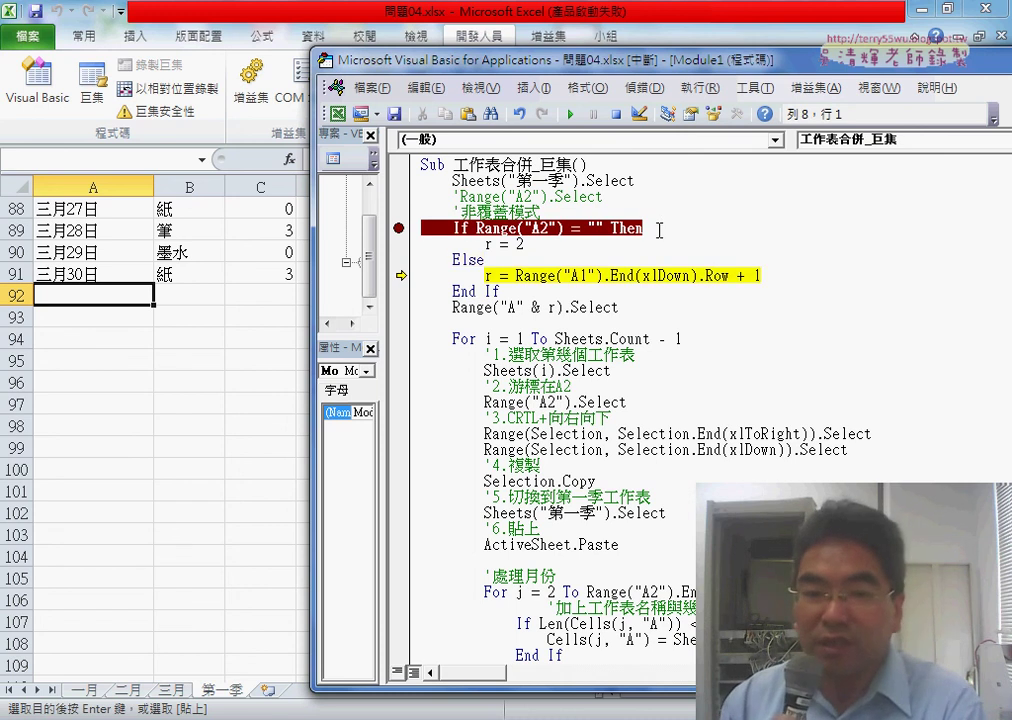
{"action": "mouse_move", "coordinate": [540, 288]}
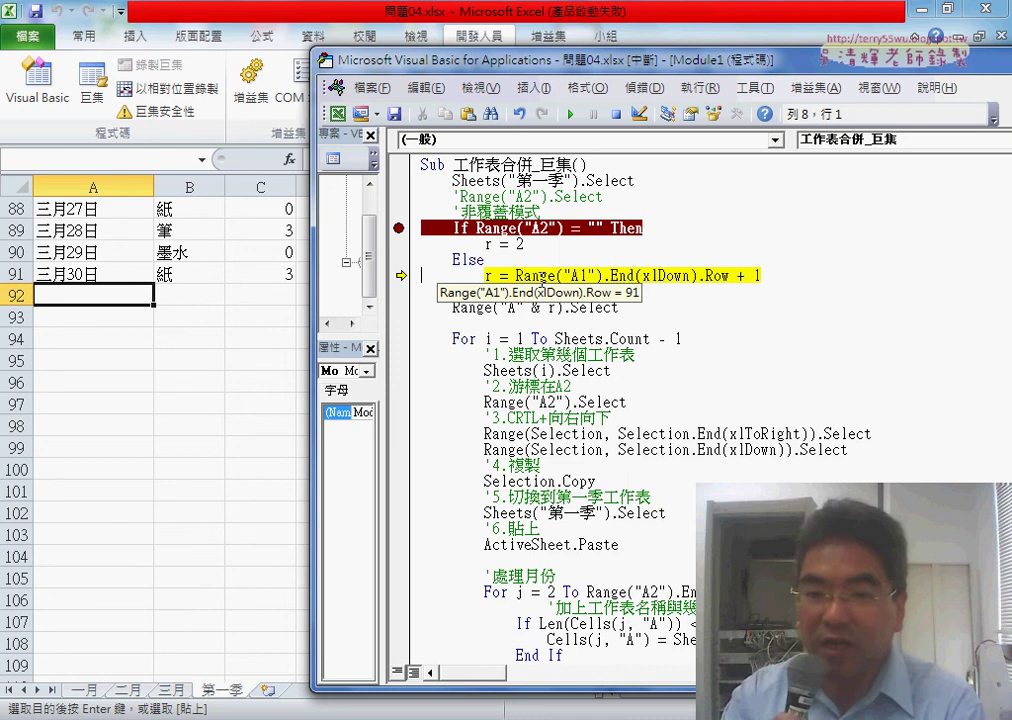
{"action": "key", "text": "F8"}
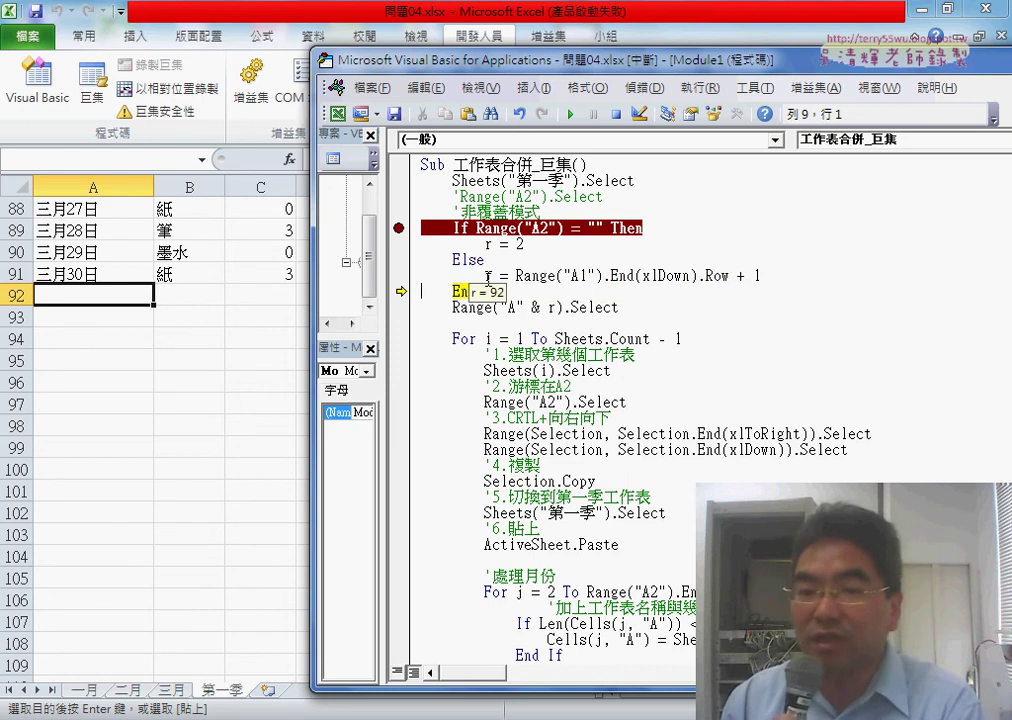
{"action": "left_click_drag", "start_coordinate": [556, 308], "coordinate": [500, 308]}
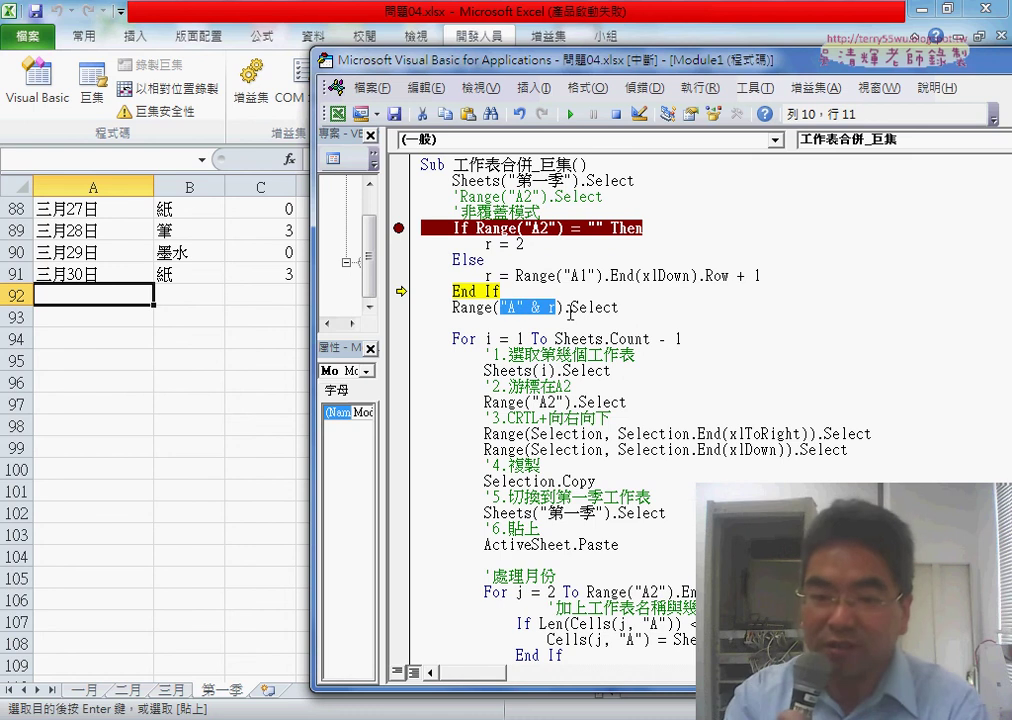
{"action": "key", "text": "F8"}
{"action": "key", "text": "F8"}
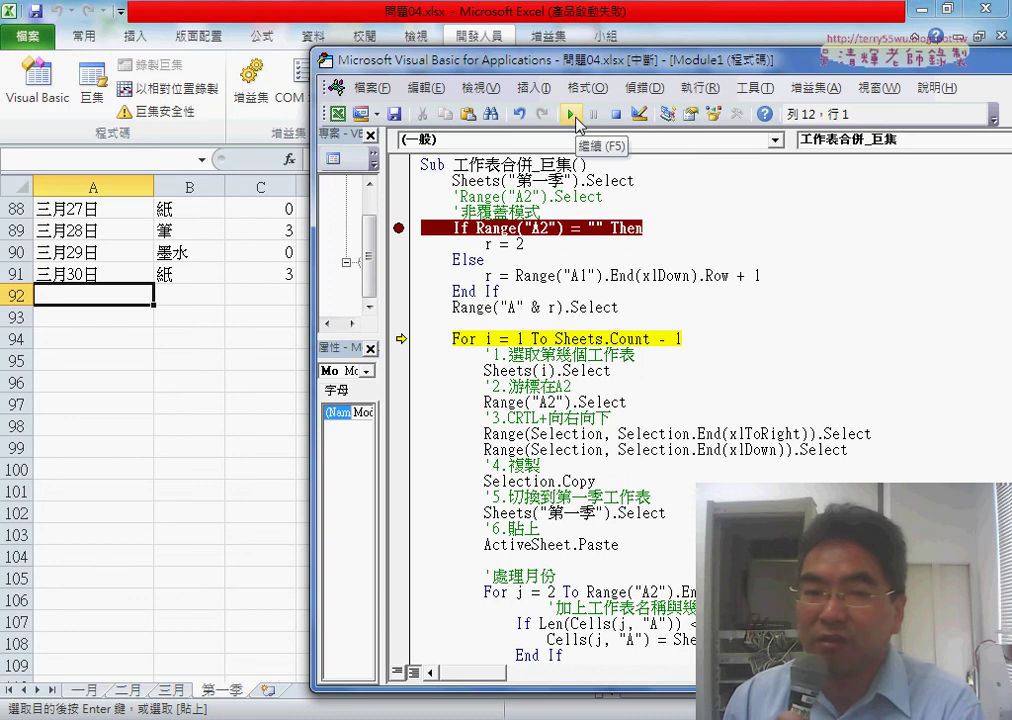
{"action": "left_click", "coordinate": [572, 115]}
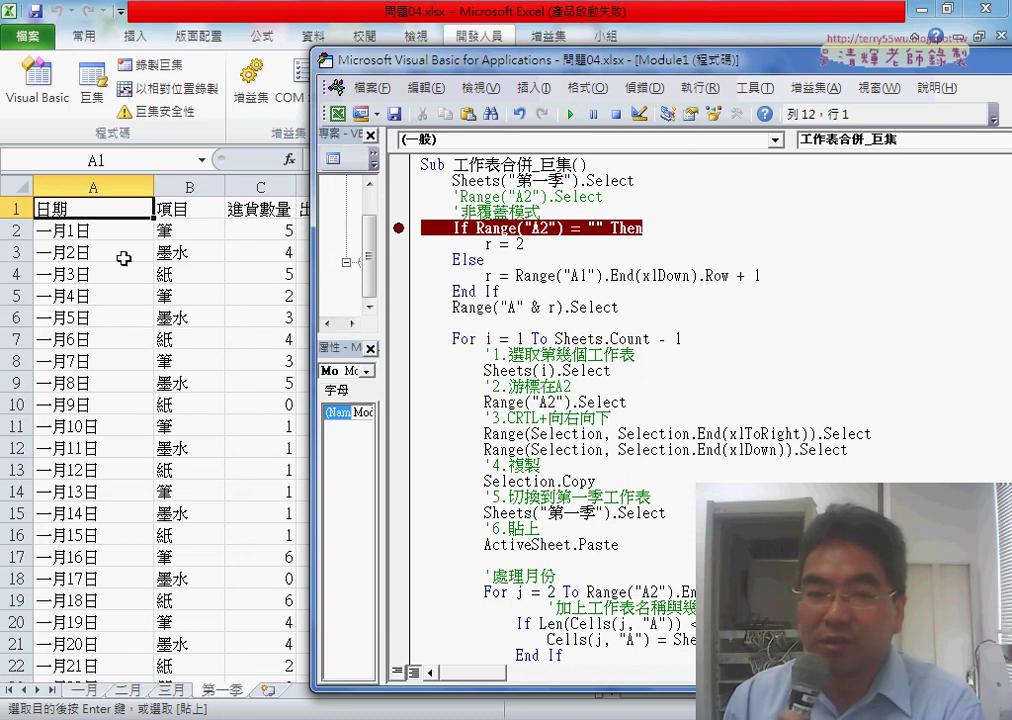
- Back on the worksheet, confirm 第一季's appended data now ends at row 181 (三月30日)
{"action": "left_click", "coordinate": [123, 258]}
{"action": "scroll", "coordinate": [136, 384], "scroll_direction": "down", "scroll_amount": 5}
{"action": "scroll", "coordinate": [107, 303], "scroll_direction": "down", "scroll_amount": 2}
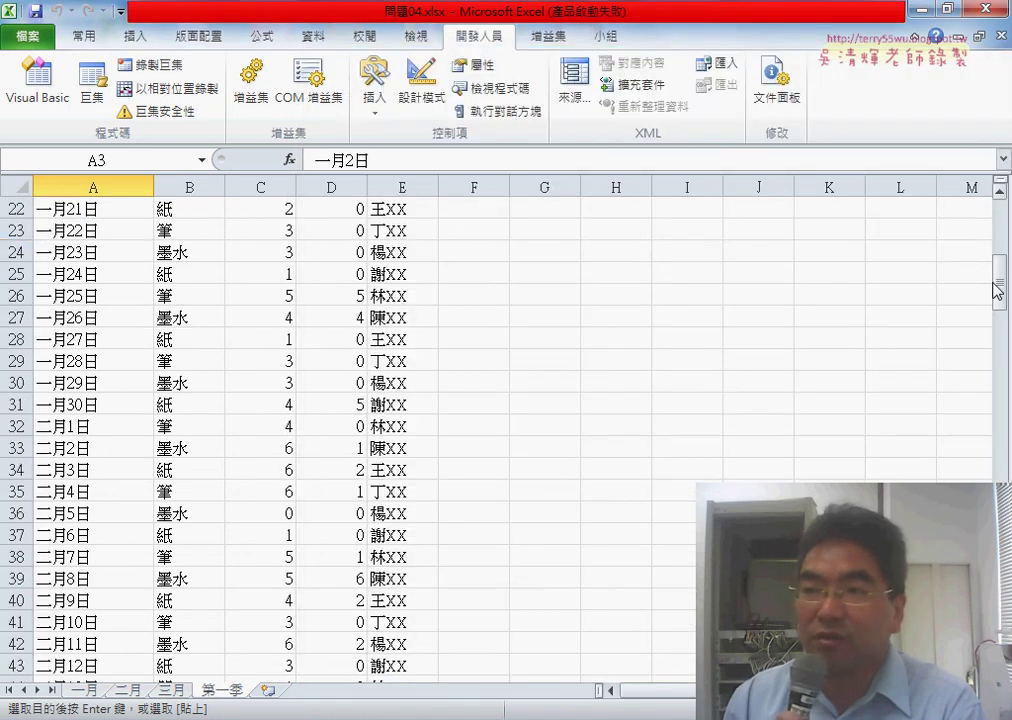
{"action": "mouse_move", "coordinate": [997, 290]}
{"action": "left_mouse_down"}
{"action": "mouse_move", "coordinate": [1003, 284]}
{"action": "mouse_move", "coordinate": [1001, 625]}
{"action": "left_mouse_up"}
{"action": "left_click_drag", "start_coordinate": [80, 470], "coordinate": [398, 471]}
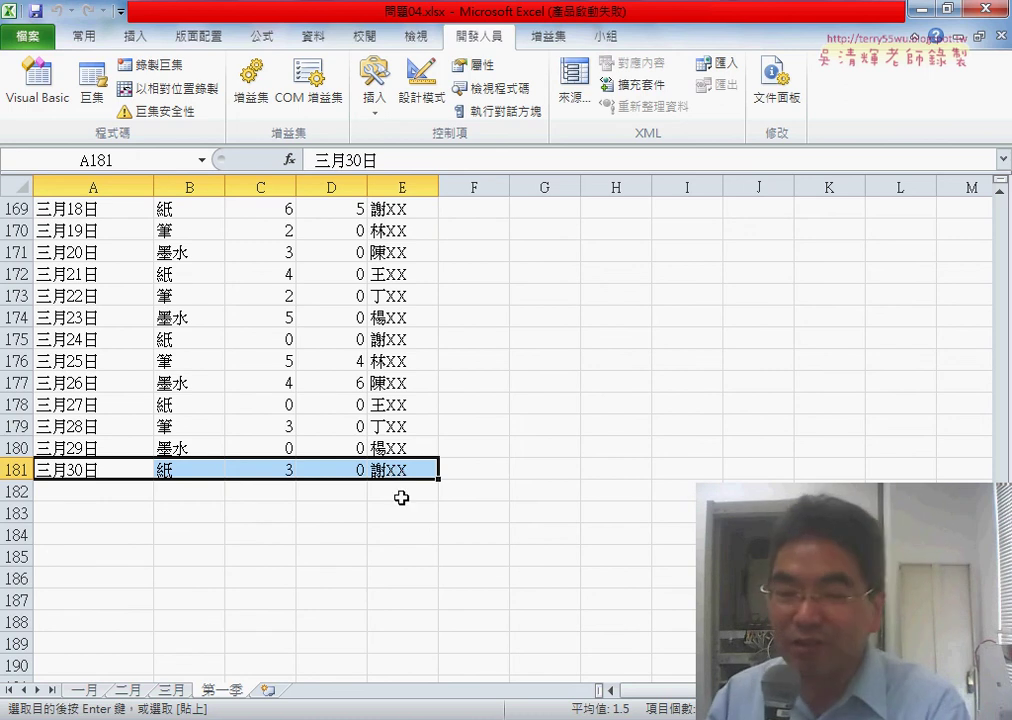
- Copy the non-overwrite code block from the VBA editor and return to the Google Docs notes
{"action": "key", "text": "alt+F11"}
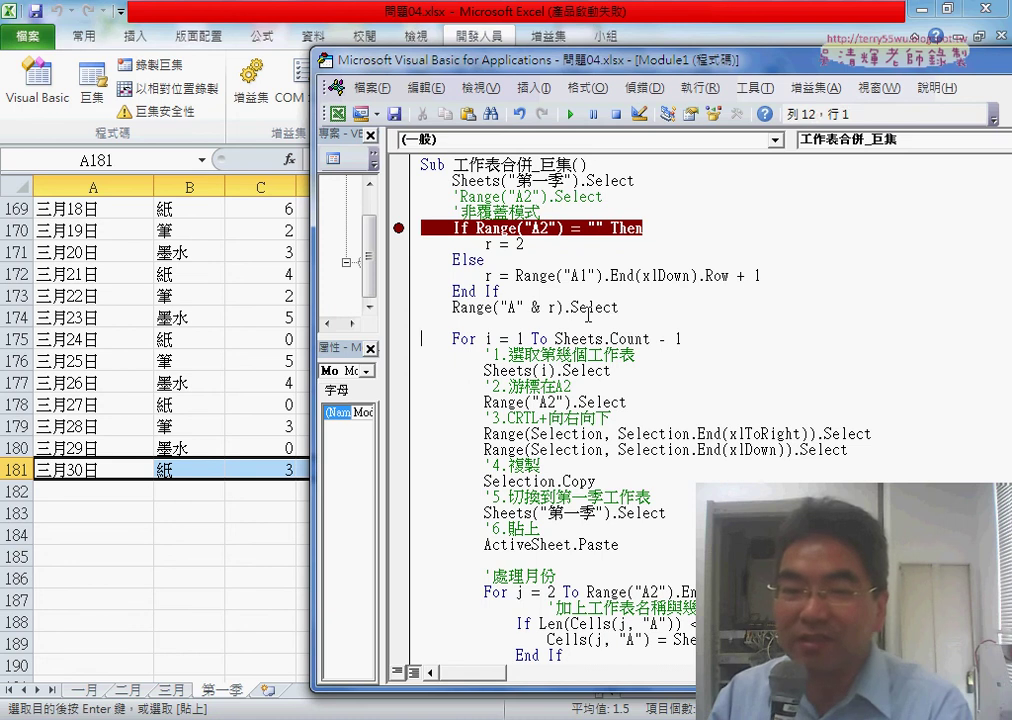
{"action": "left_click_drag", "start_coordinate": [588, 315], "coordinate": [421, 212]}
{"action": "key", "text": "ctrl+c"}
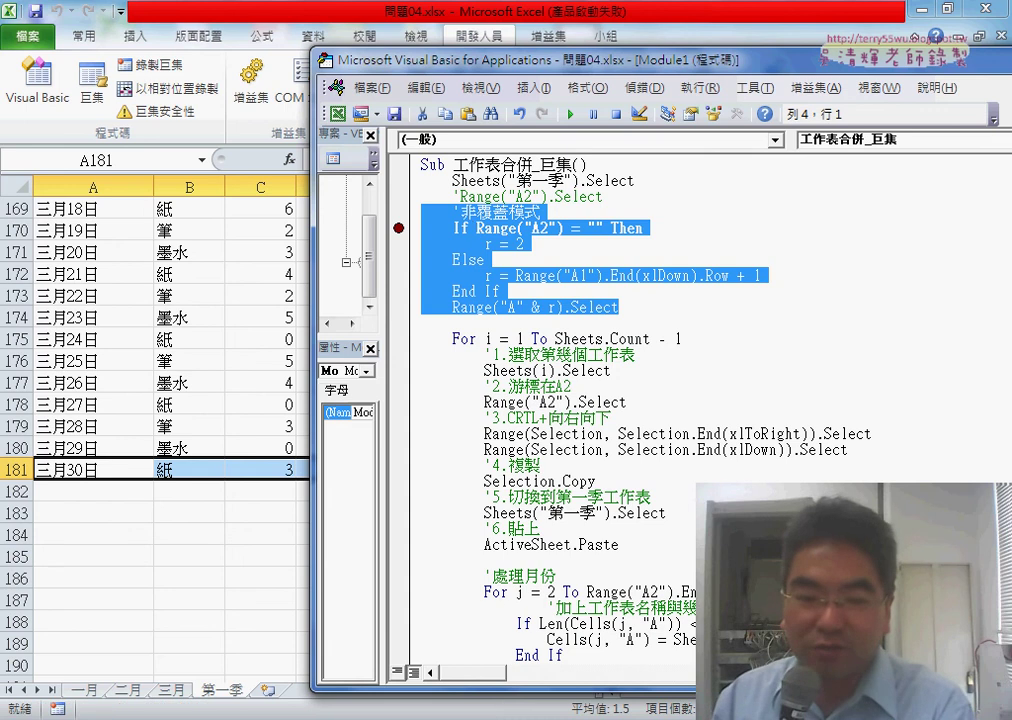
{"action": "key", "text": "alt+Tab"}
{"action": "scroll", "coordinate": [435, 468], "scroll_direction": "up", "scroll_amount": 5}
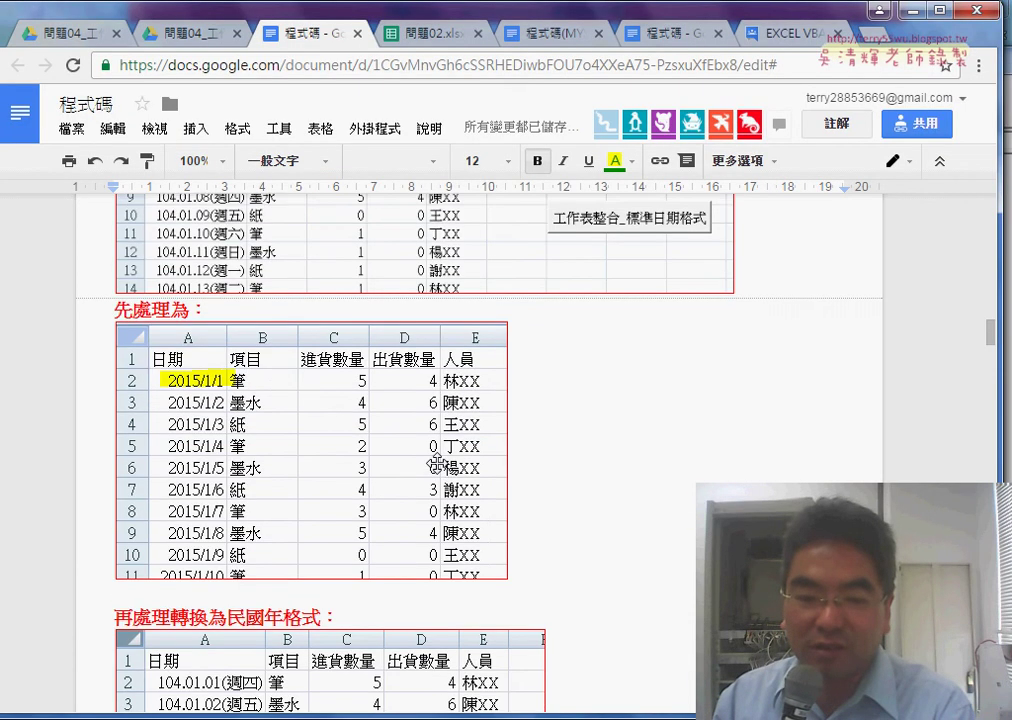
- Below the Next line of the notes, type ** and paste the non-overwrite code block
{"action": "scroll", "coordinate": [435, 468], "scroll_direction": "up", "scroll_amount": 4}
{"action": "scroll", "coordinate": [440, 464], "scroll_direction": "down", "scroll_amount": 9}
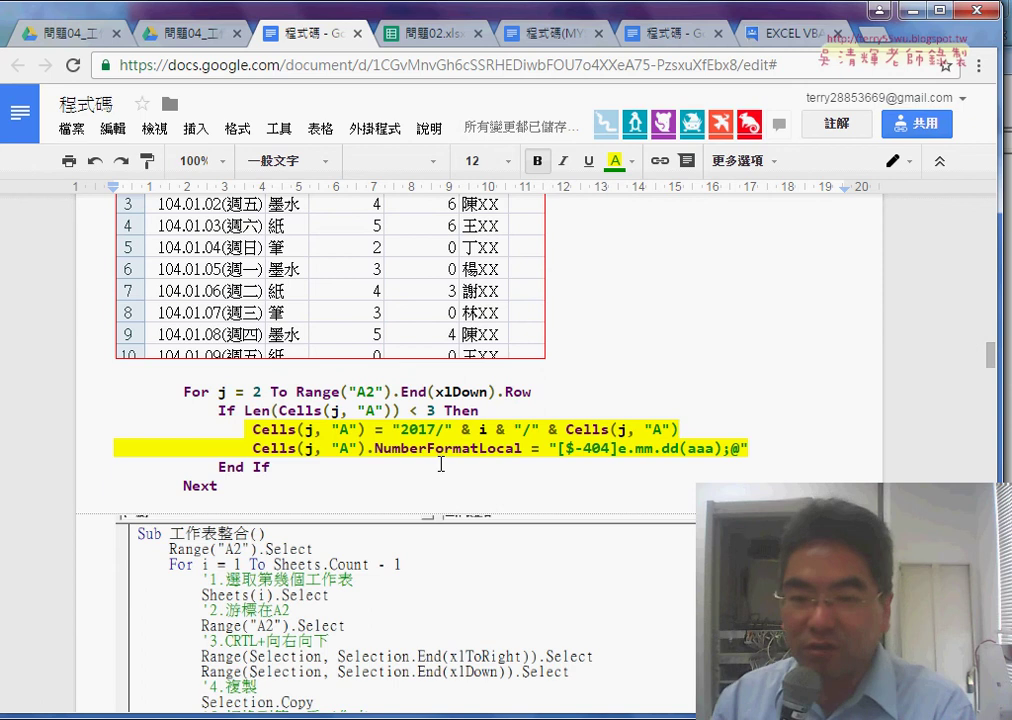
{"action": "scroll", "coordinate": [440, 464], "scroll_direction": "up", "scroll_amount": 5}
{"action": "scroll", "coordinate": [438, 462], "scroll_direction": "up", "scroll_amount": 3}
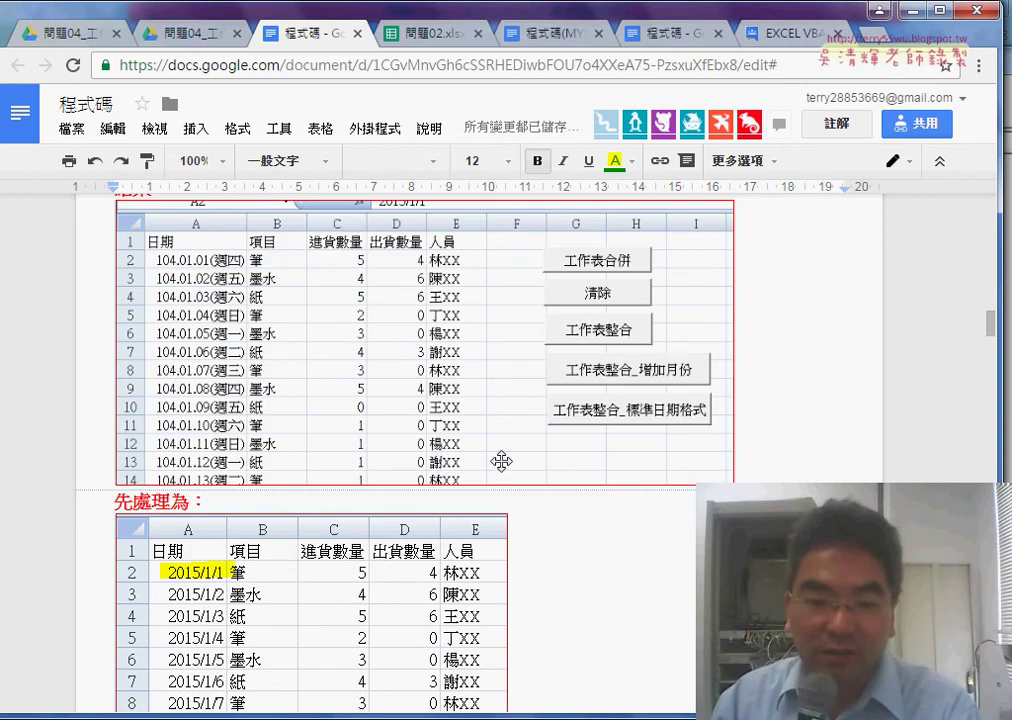
{"action": "scroll", "coordinate": [500, 460], "scroll_direction": "up", "scroll_amount": 6}
{"action": "scroll", "coordinate": [500, 460], "scroll_direction": "up", "scroll_amount": 1}
{"action": "scroll", "coordinate": [500, 460], "scroll_direction": "down", "scroll_amount": 3}
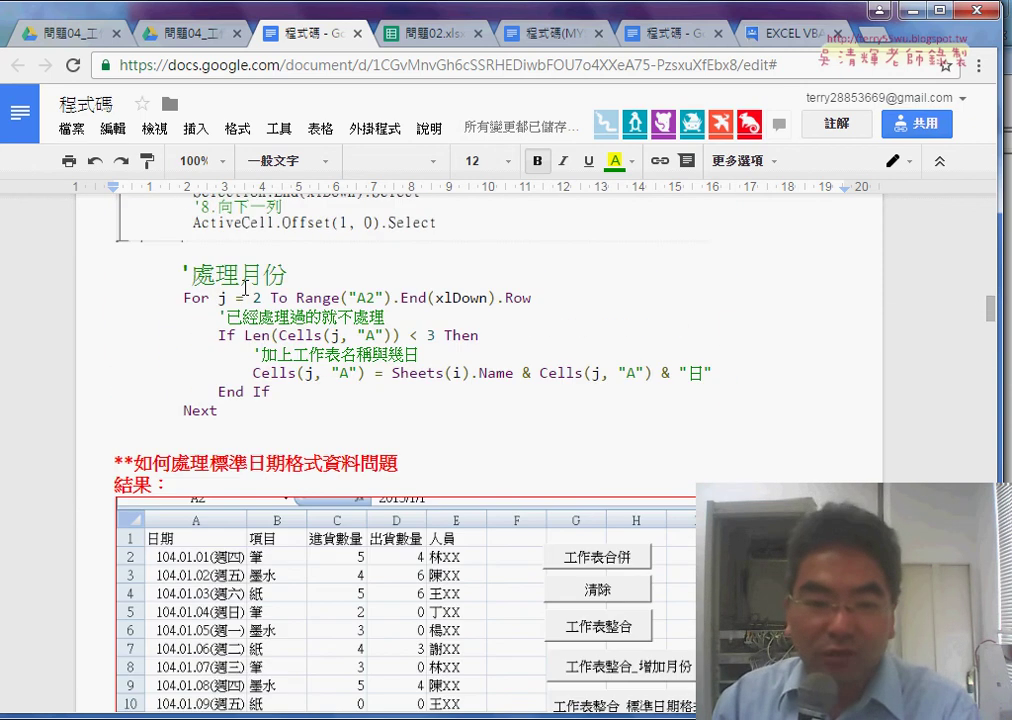
{"action": "left_click", "coordinate": [240, 430]}
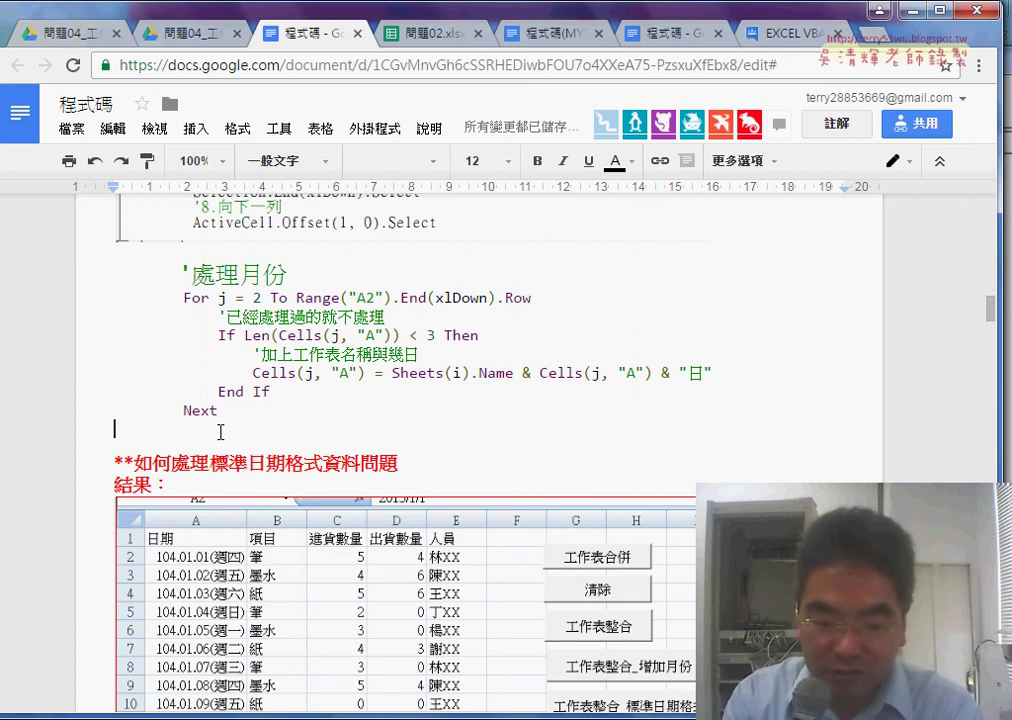
{"action": "type", "text": "**"}
{"action": "key", "text": "ctrl+v"}
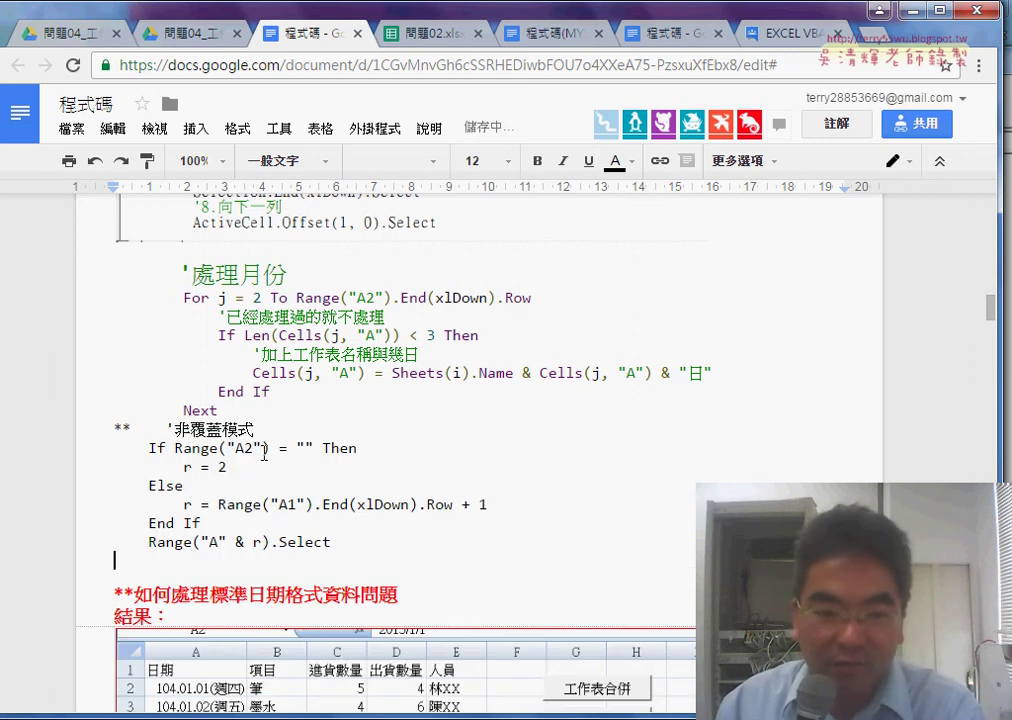
- Make the 非覆蓋模式 comment line a 標題 2 heading, removing its leading spaces and apostrophe
{"action": "left_click_drag", "start_coordinate": [278, 437], "coordinate": [100, 429]}
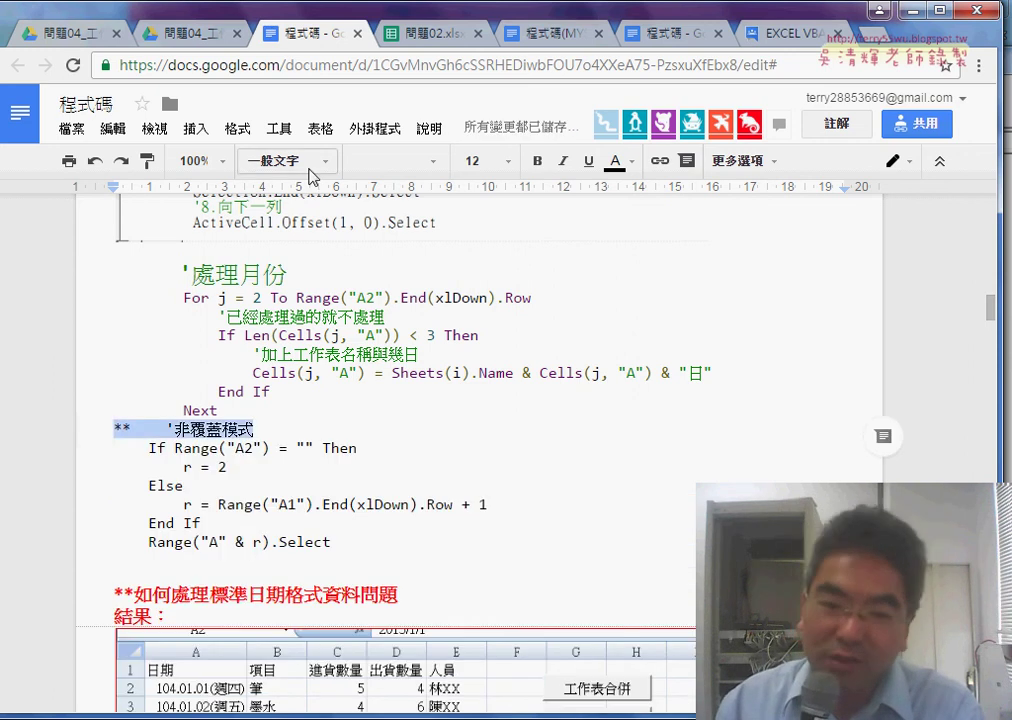
{"action": "left_click", "coordinate": [282, 160]}
{"action": "left_click", "coordinate": [338, 446]}
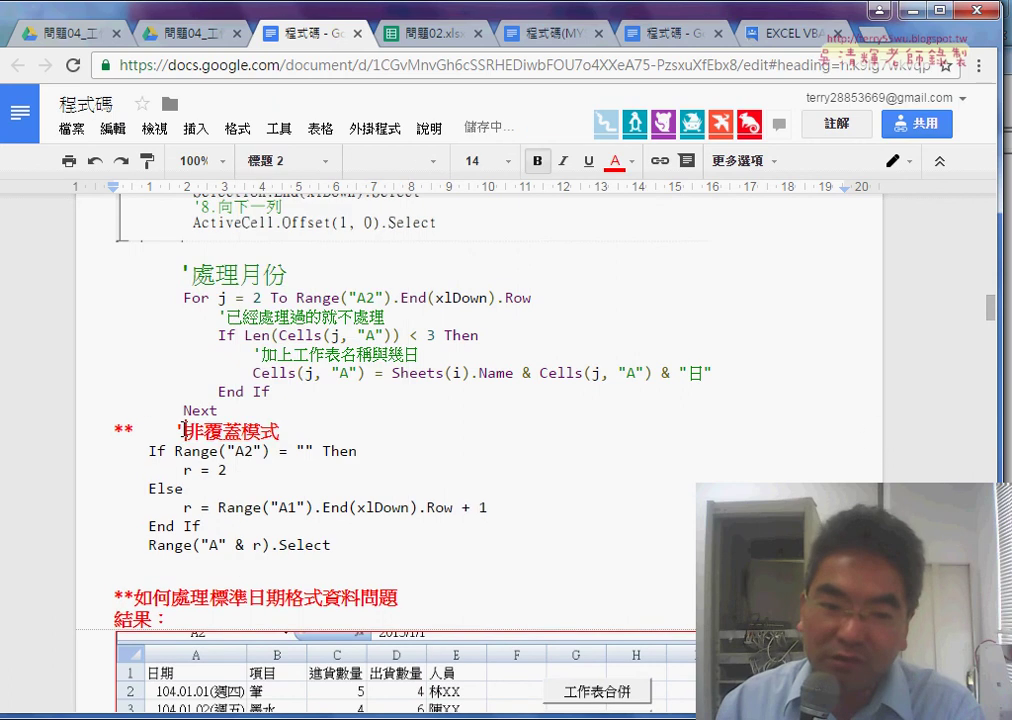
{"action": "left_click_drag", "start_coordinate": [183, 430], "coordinate": [147, 428]}
{"action": "key", "text": "Delete"}
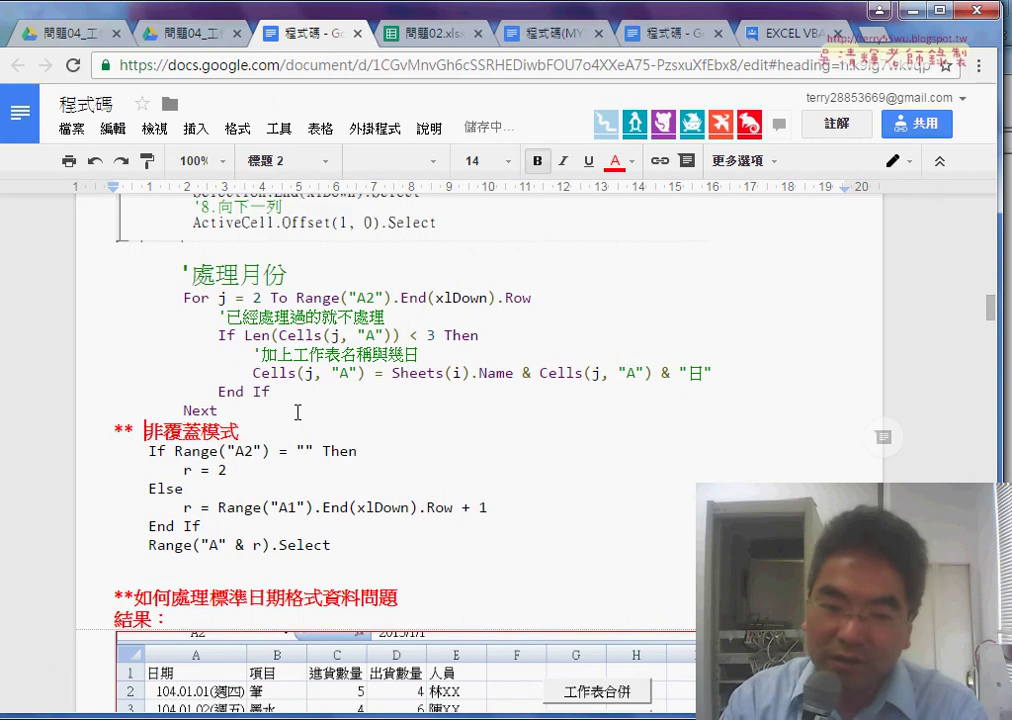
{"action": "key", "text": "Delete"}
{"action": "key", "text": "Delete"}
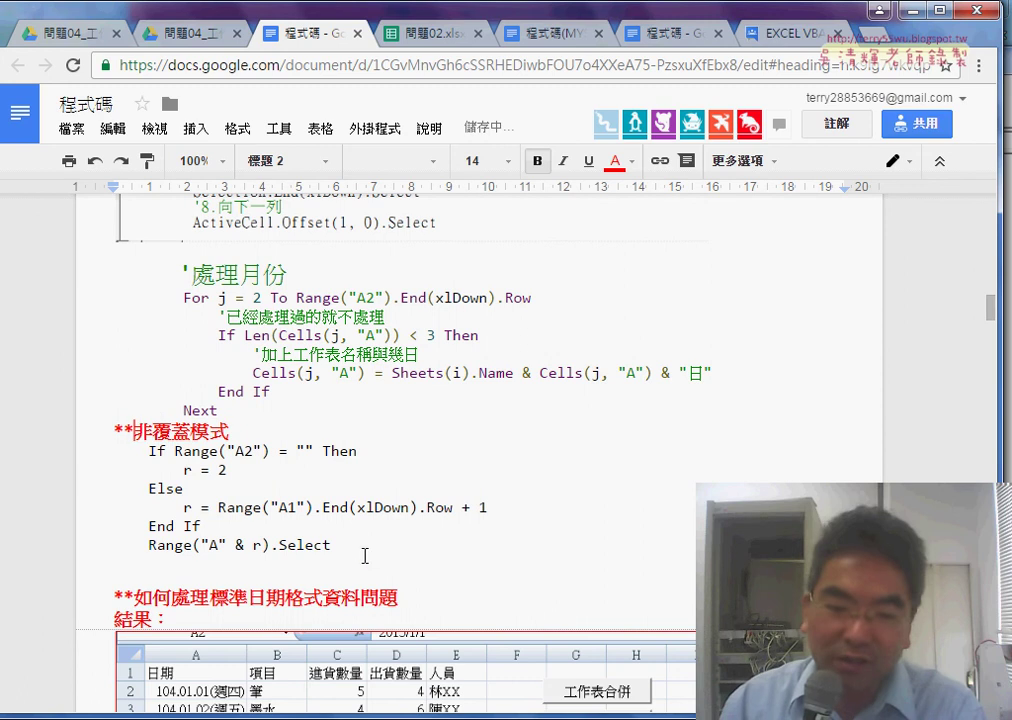
- Format the pasted code lines with Code Pretty's Format Selection
{"action": "left_click_drag", "start_coordinate": [365, 556], "coordinate": [126, 425]}
{"action": "left_click", "coordinate": [353, 131]}
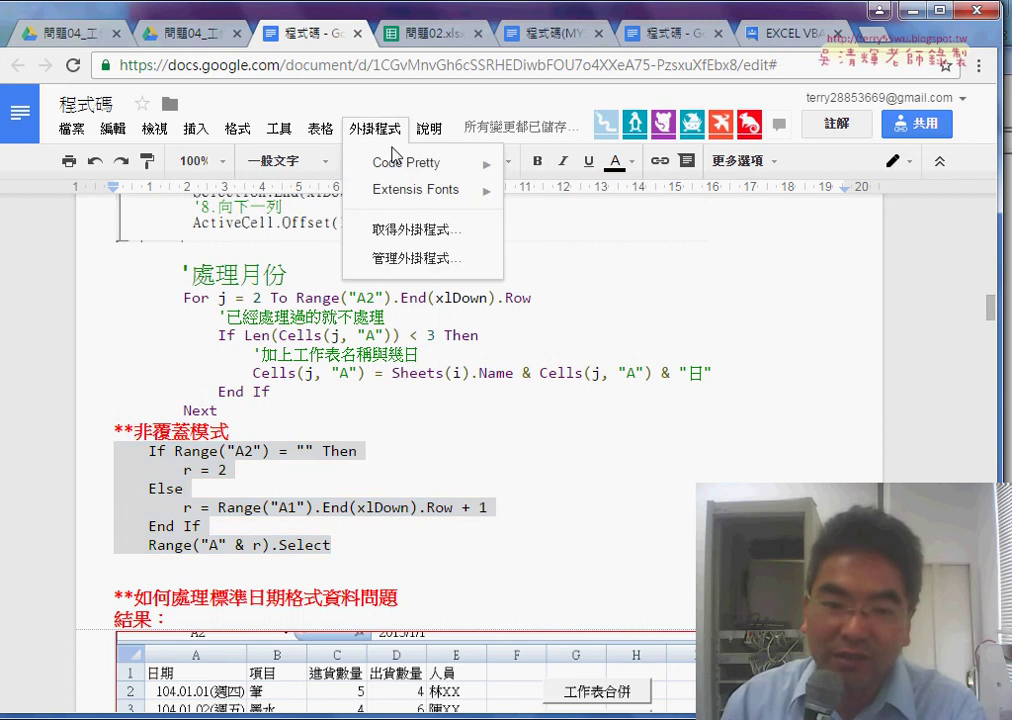
{"action": "mouse_move", "coordinate": [400, 163]}
{"action": "left_click", "coordinate": [548, 168]}
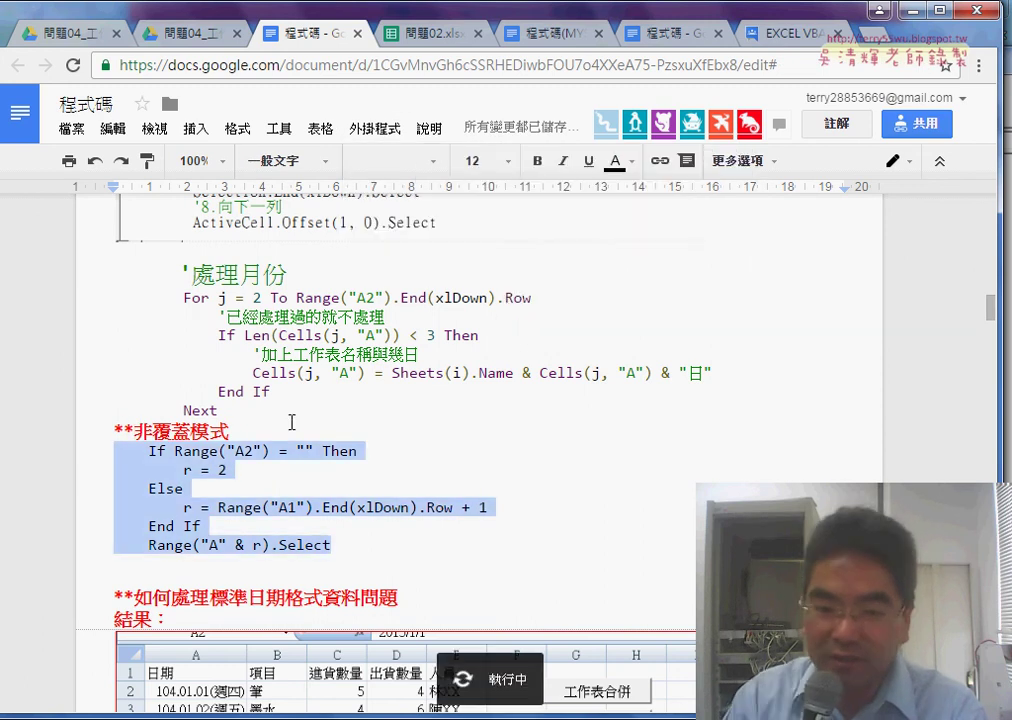